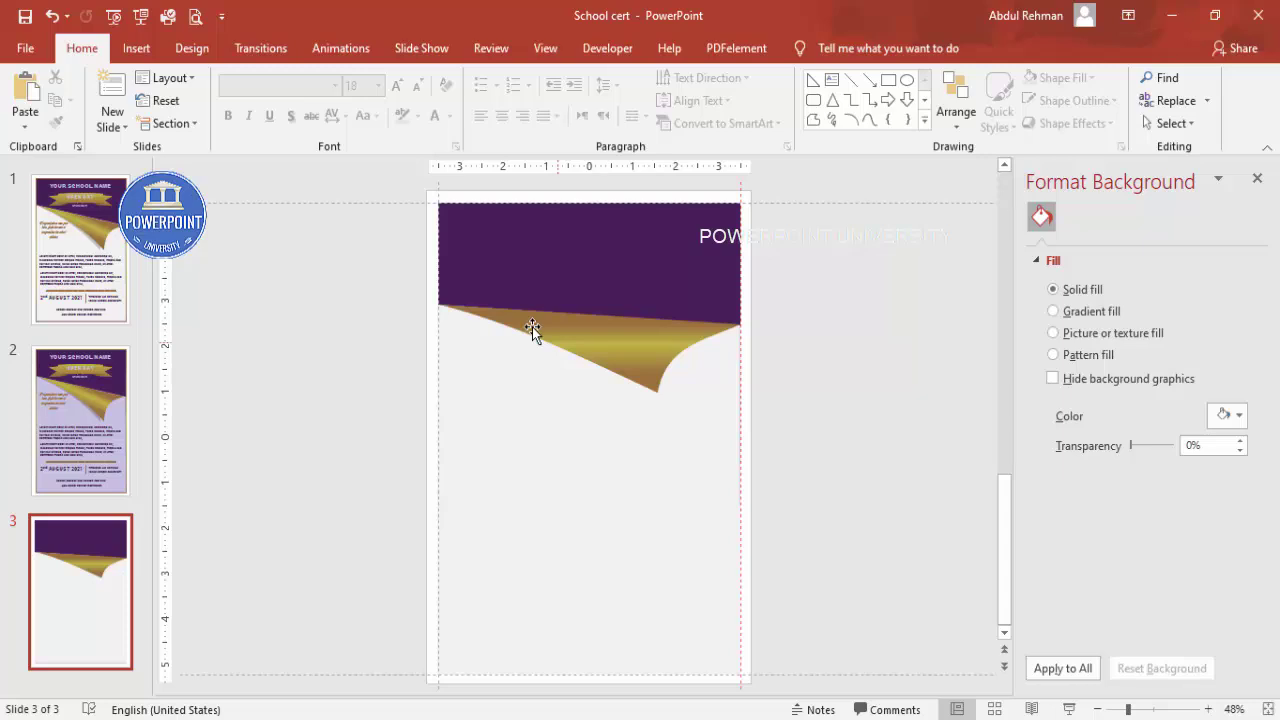
# Duplicate the gold curl as a grey, 57%-transparent copy and send it behind as a shadow.
pyautogui.click(593, 338)
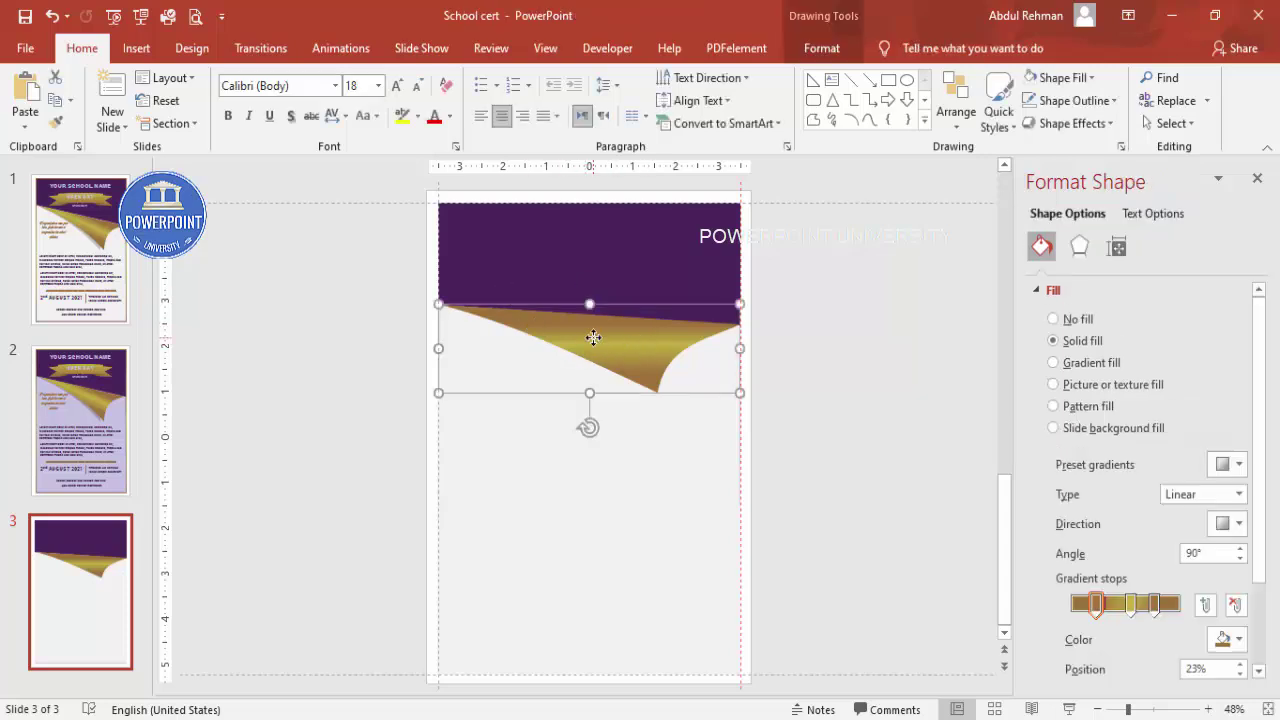
pyautogui.moveTo(593, 338); pyautogui.dragTo(601, 398)
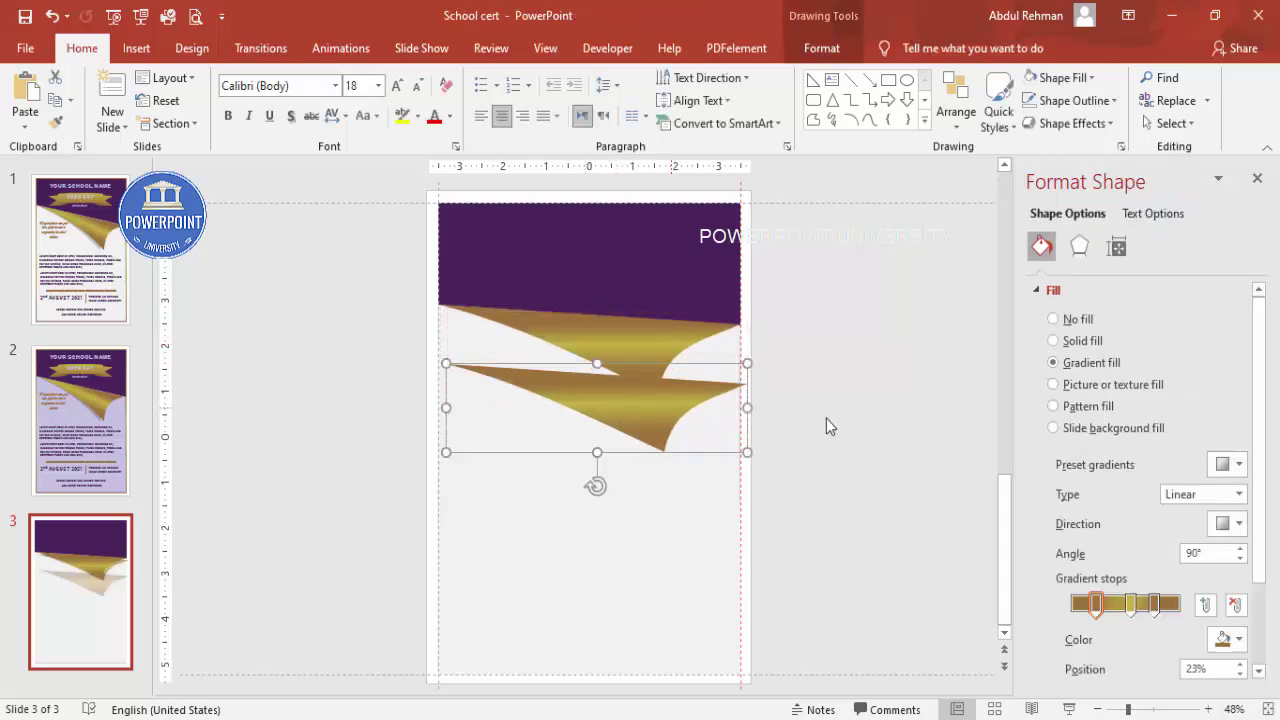
pyautogui.click(1075, 342)
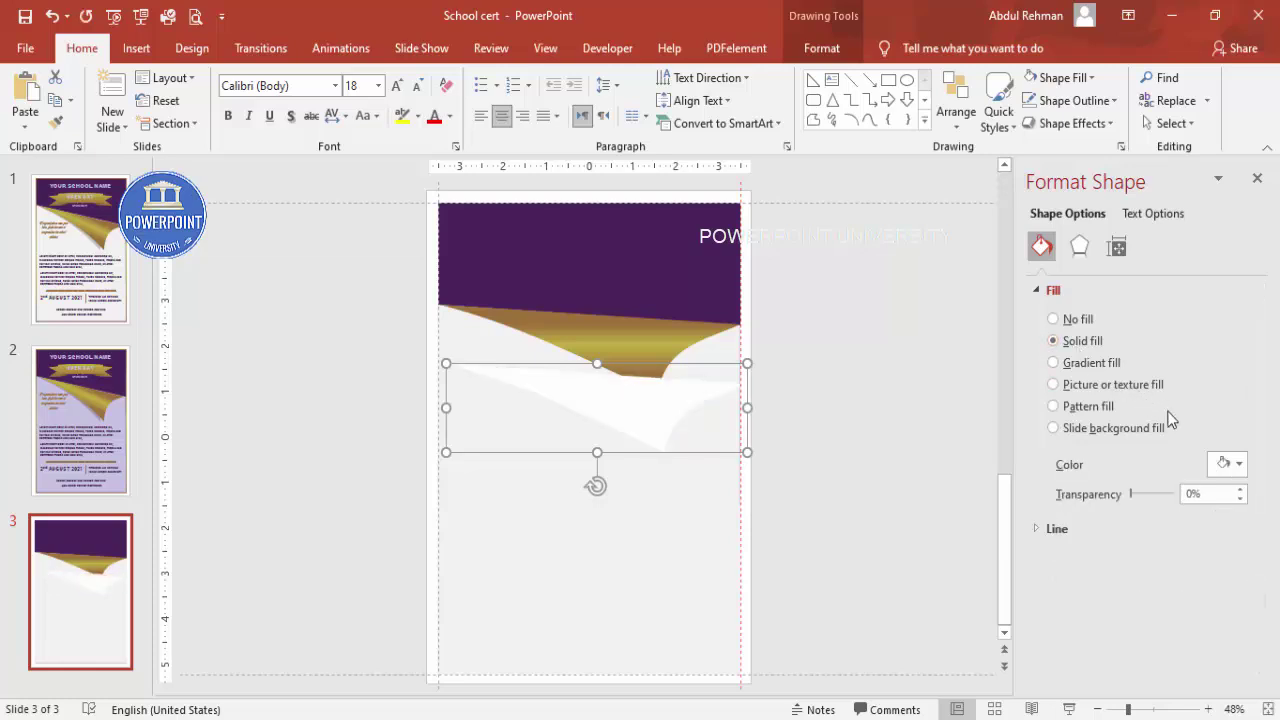
pyautogui.click(1236, 463)
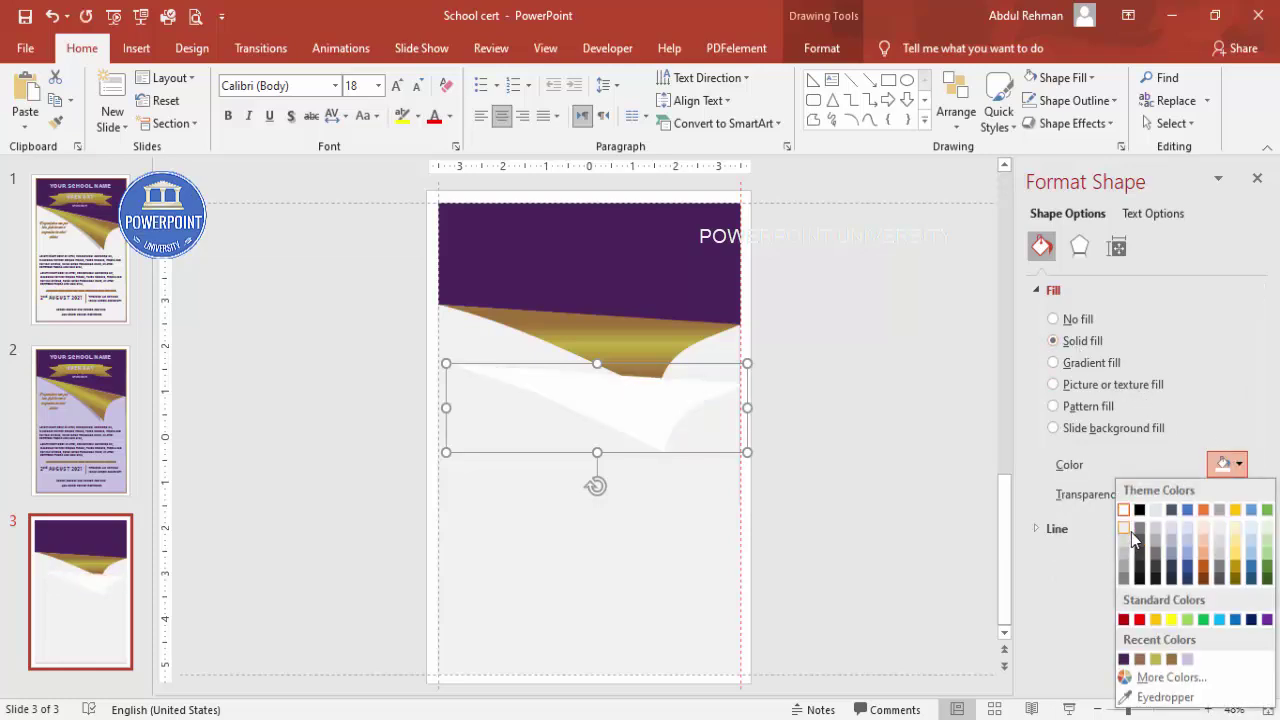
pyautogui.click(1137, 540)
pyautogui.moveTo(1129, 495); pyautogui.dragTo(1154, 497)
pyautogui.moveTo(634, 416); pyautogui.dragTo(626, 363)
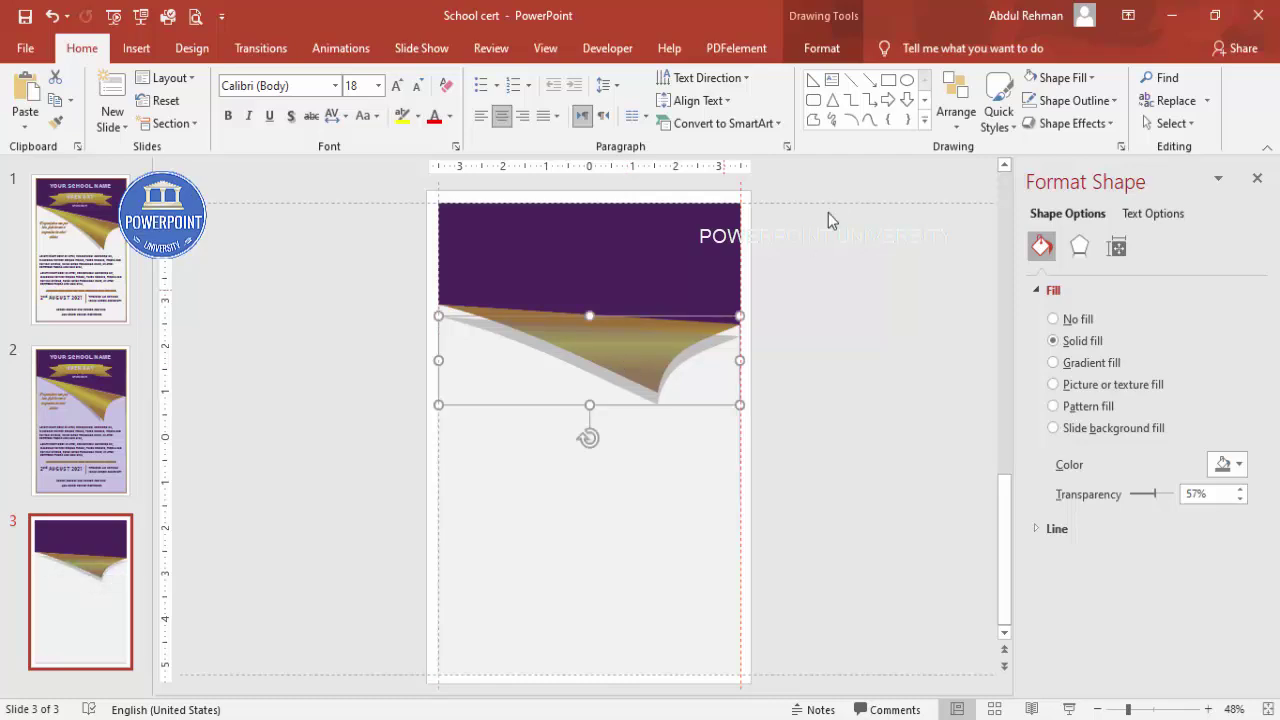
pyautogui.click(820, 50)
pyautogui.click(950, 102)
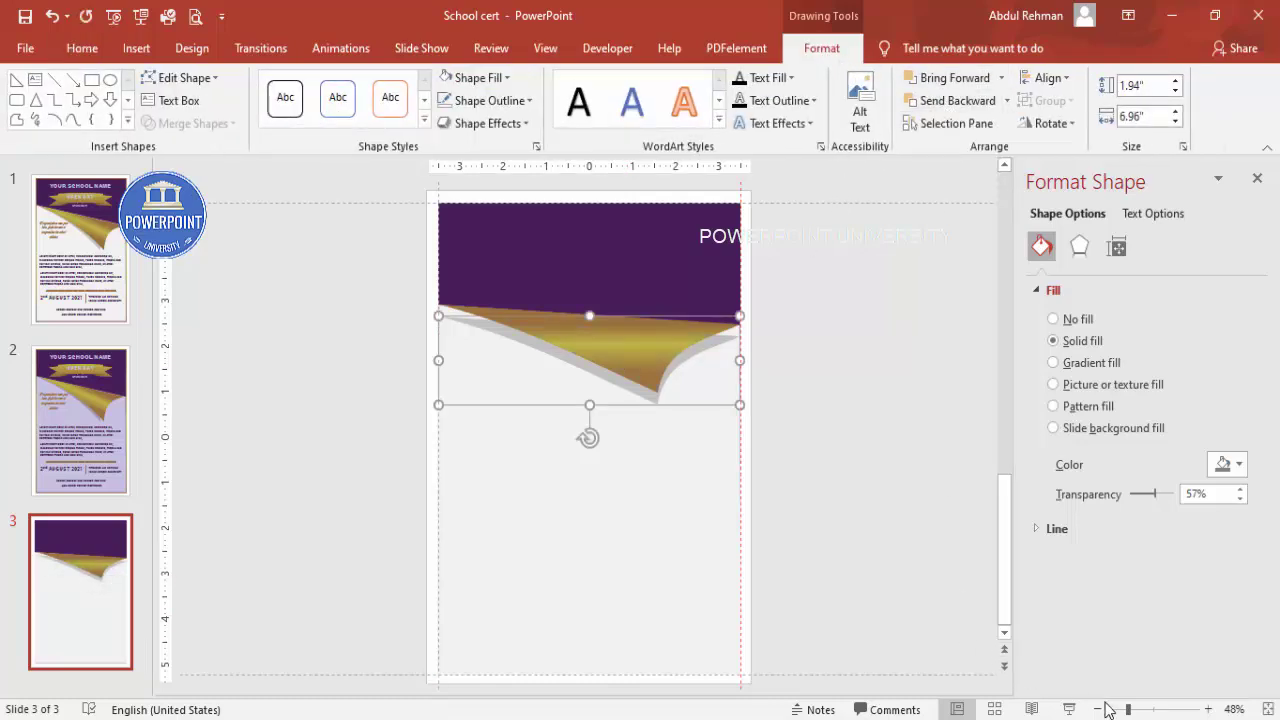
# Edit the gold curl's points so its left and right corners rise to the header's edge.
pyautogui.click(1147, 709)
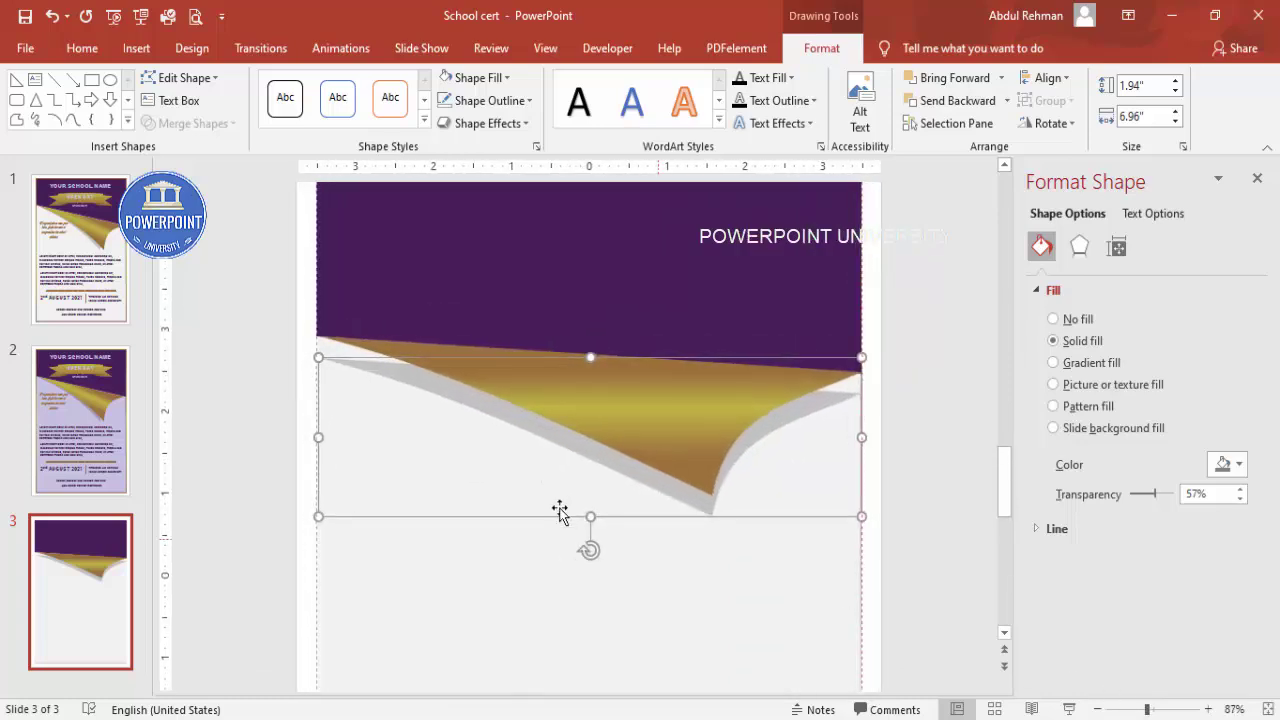
pyautogui.rightClick(455, 405)
pyautogui.click(512, 138)
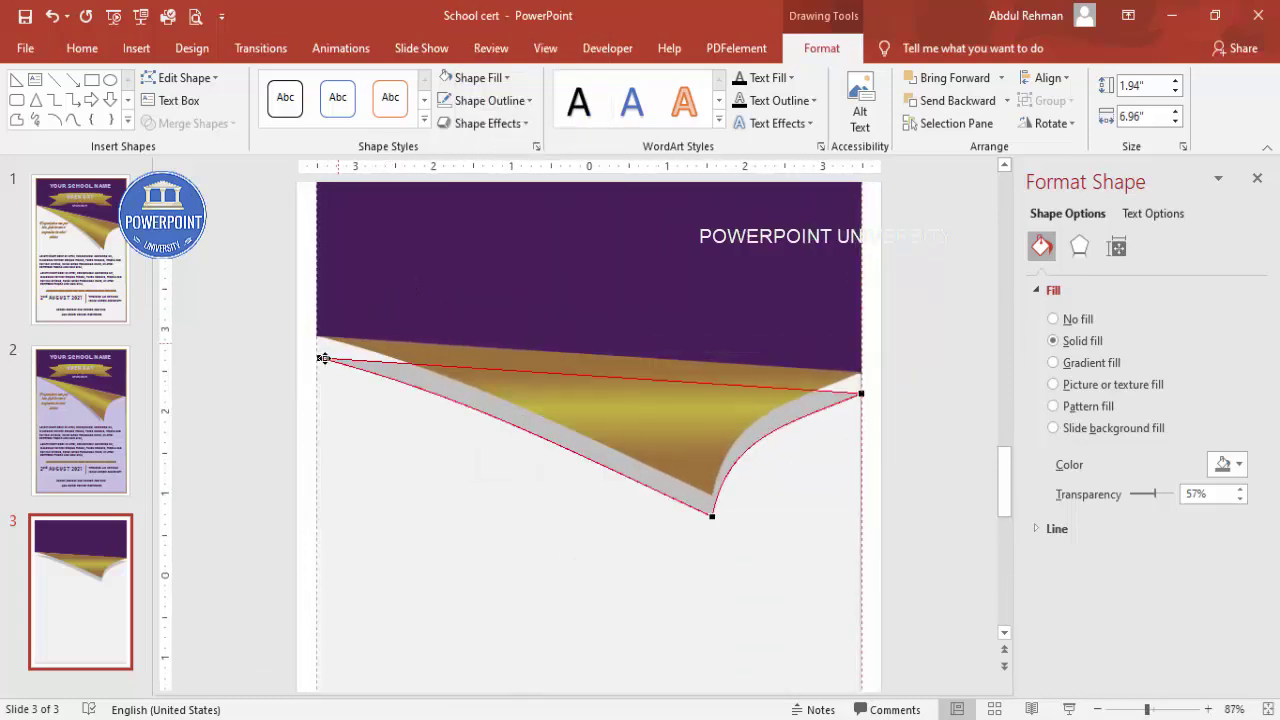
pyautogui.moveTo(319, 360); pyautogui.dragTo(318, 336)
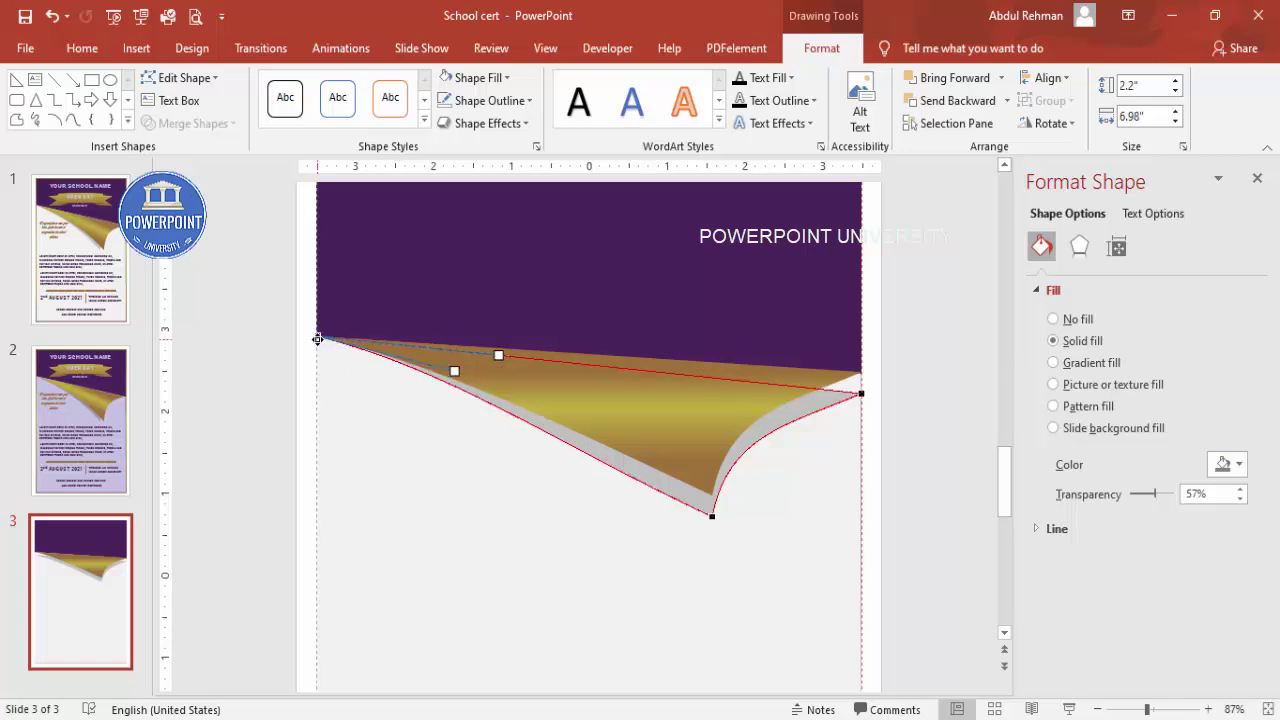
pyautogui.moveTo(861, 393); pyautogui.dragTo(860, 375)
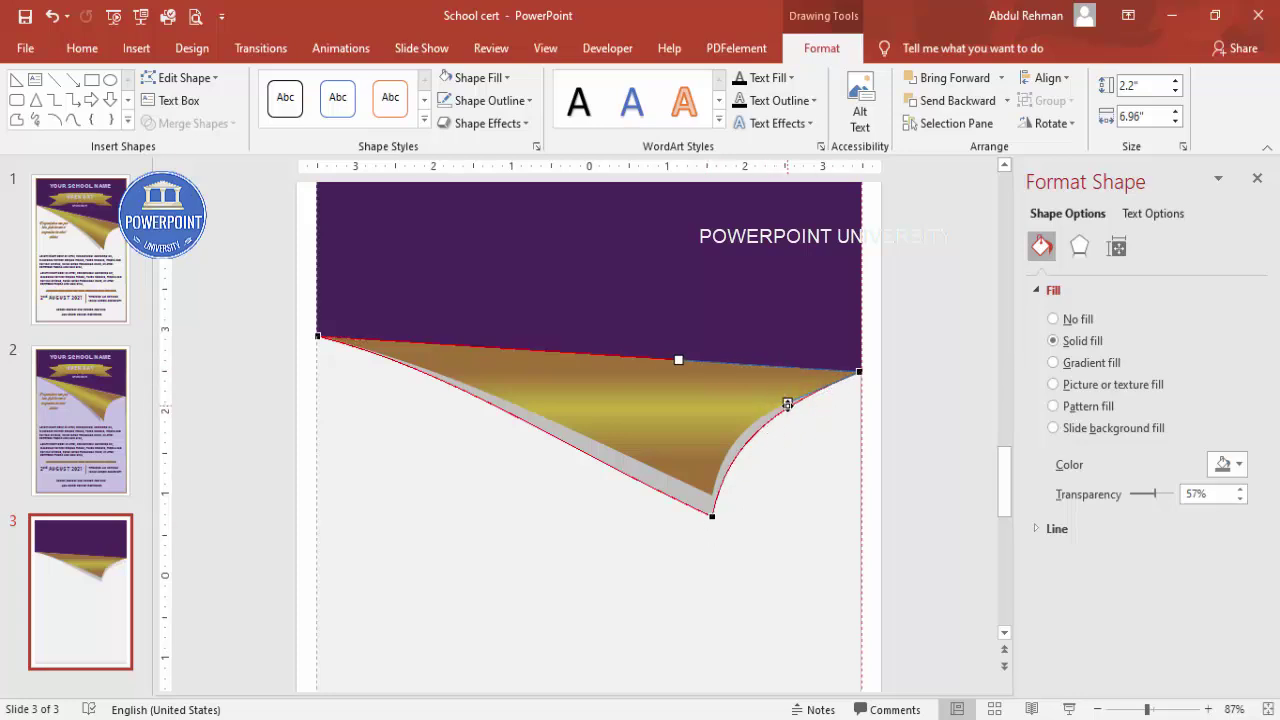
pyautogui.click(878, 478)
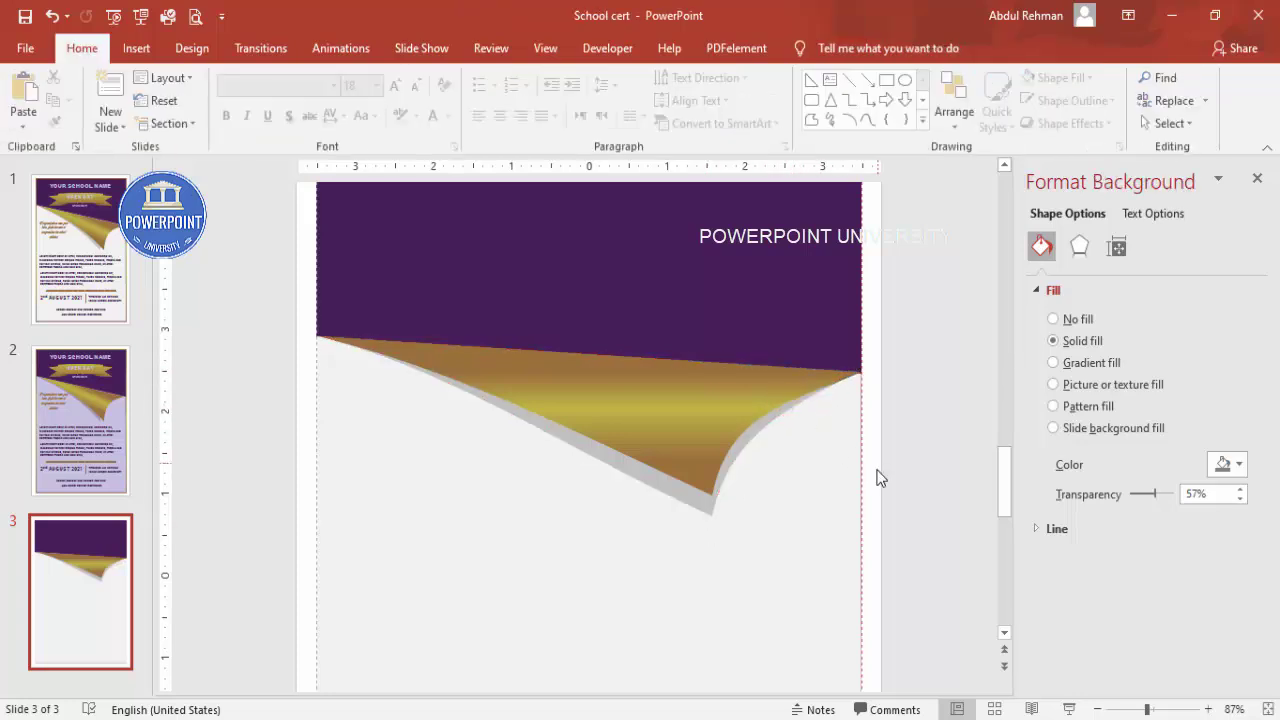
pyautogui.click(1263, 709)
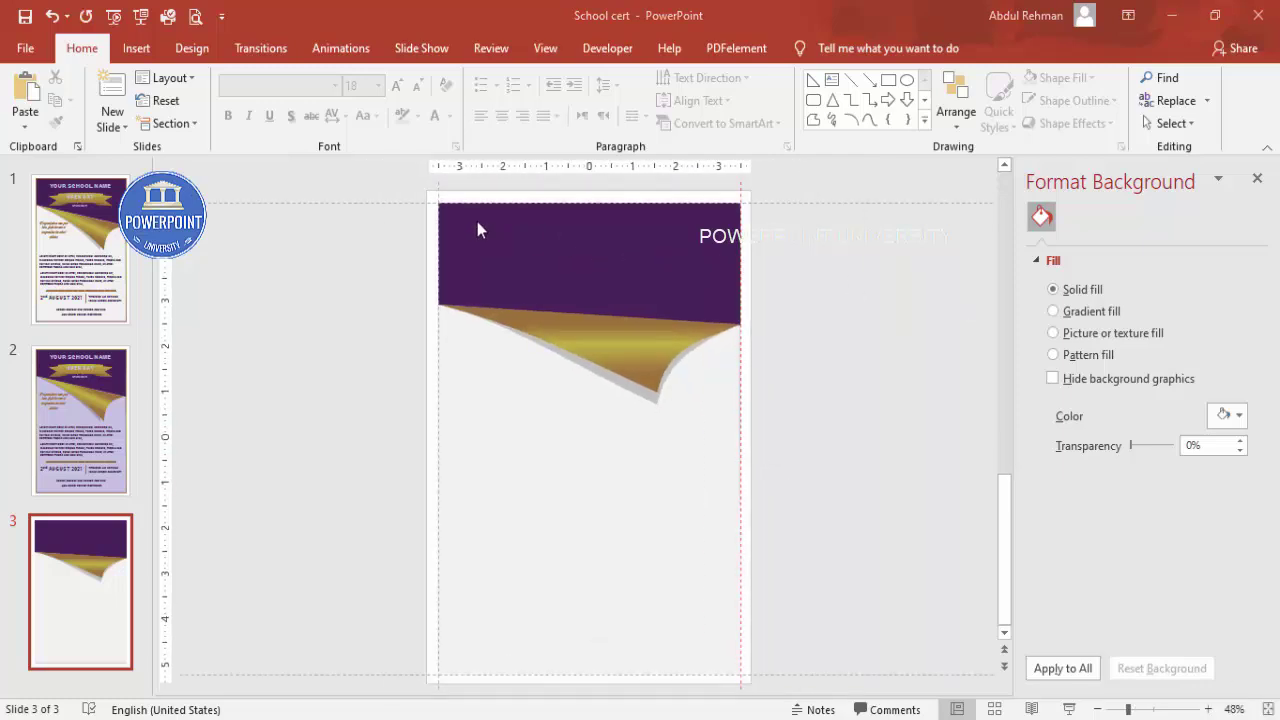
# Draw a text box across the purple header and type 'YOUR SCHOOL NAME'.
pyautogui.click(133, 47)
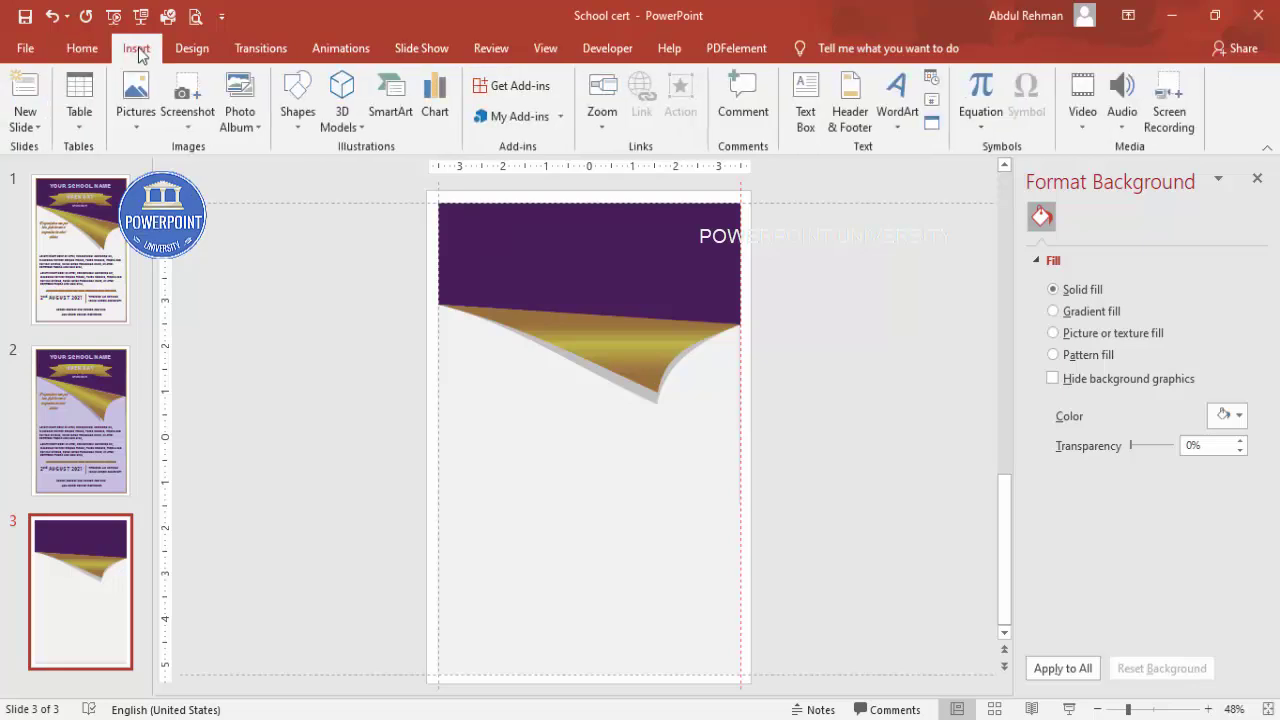
pyautogui.click(797, 96)
pyautogui.moveTo(478, 222); pyautogui.dragTo(694, 250)
pyautogui.write('YOUR SCHOOL')
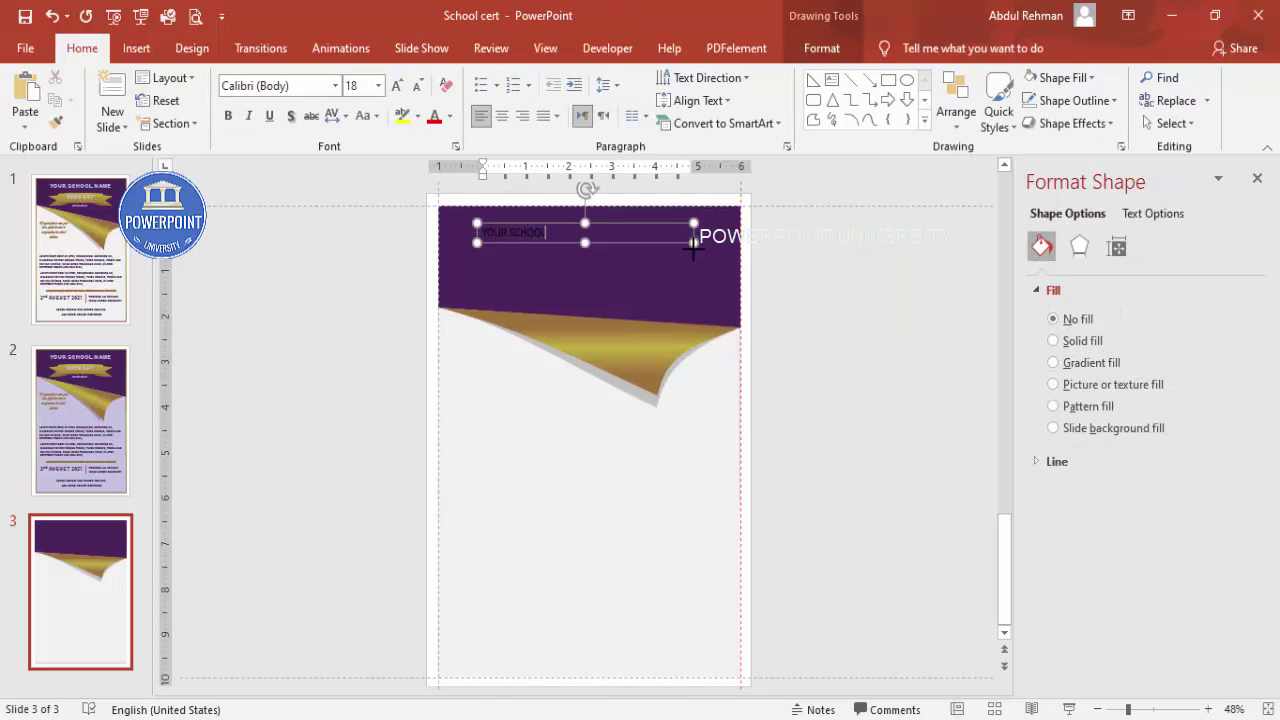
pyautogui.write(' NAME')
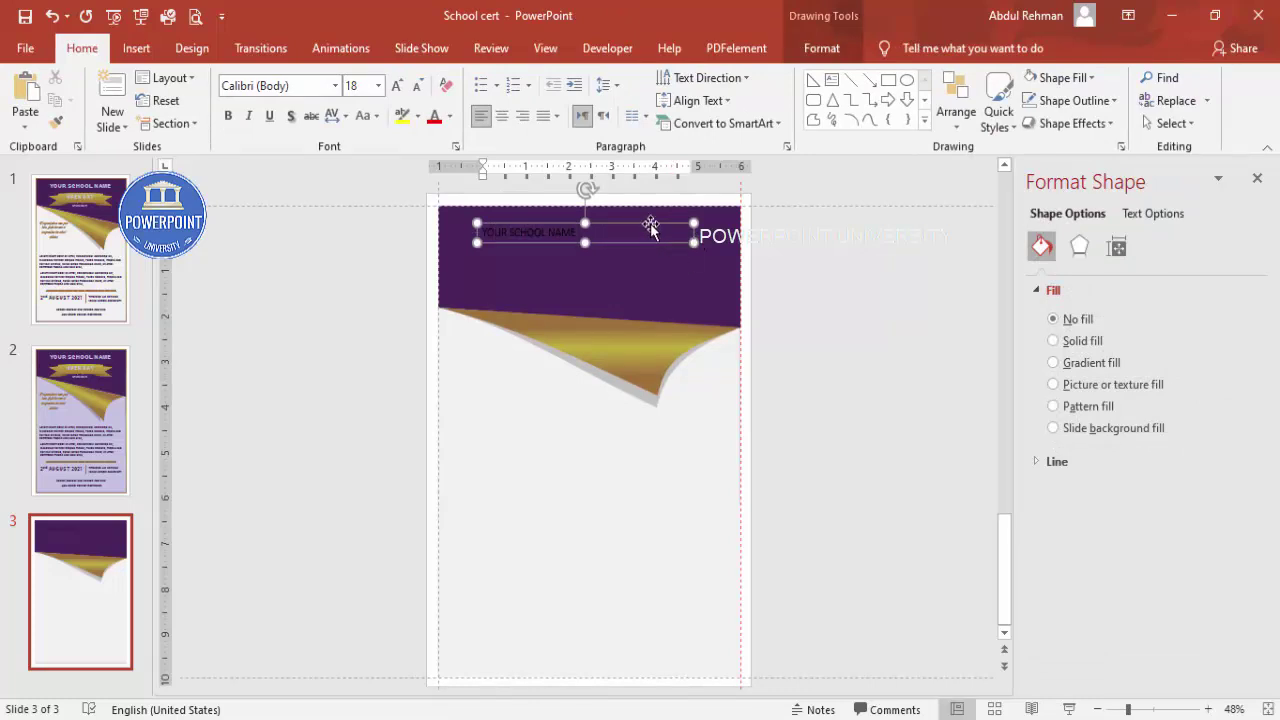
# Format the heading as white, centred, bold Verdana at 24 pt.
pyautogui.click(648, 223)
pyautogui.click(448, 118)
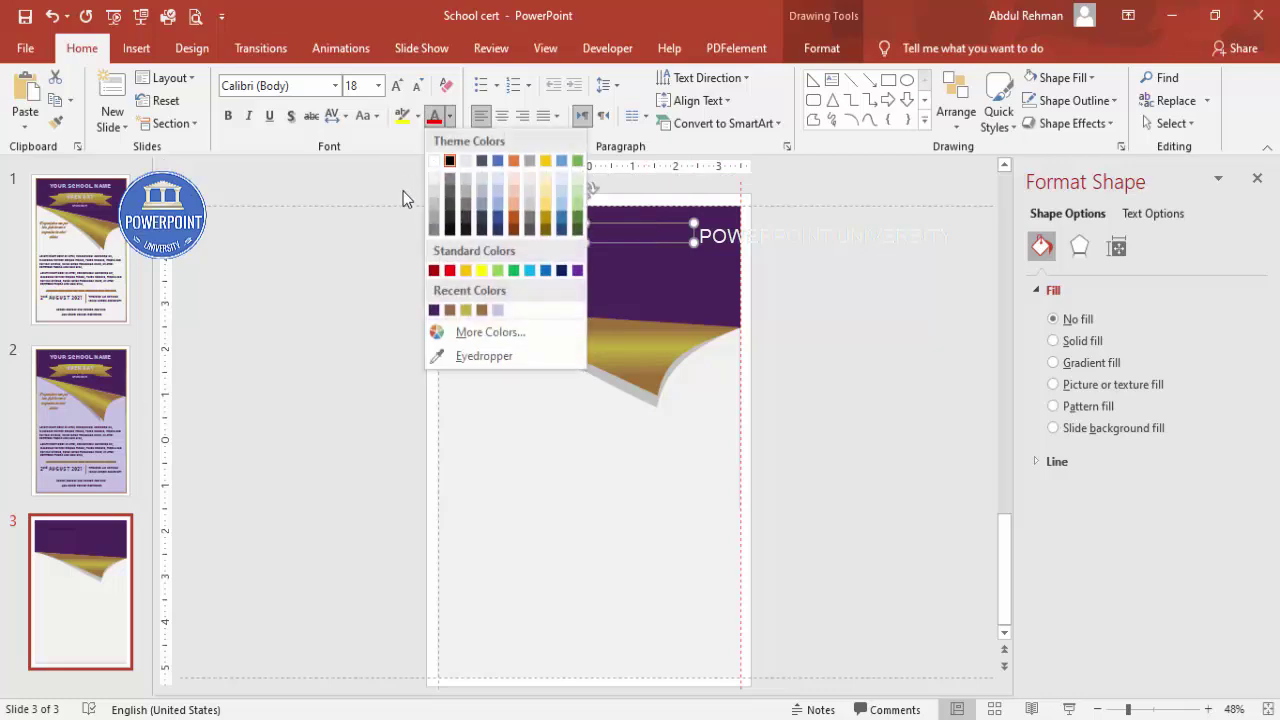
pyautogui.click(432, 170)
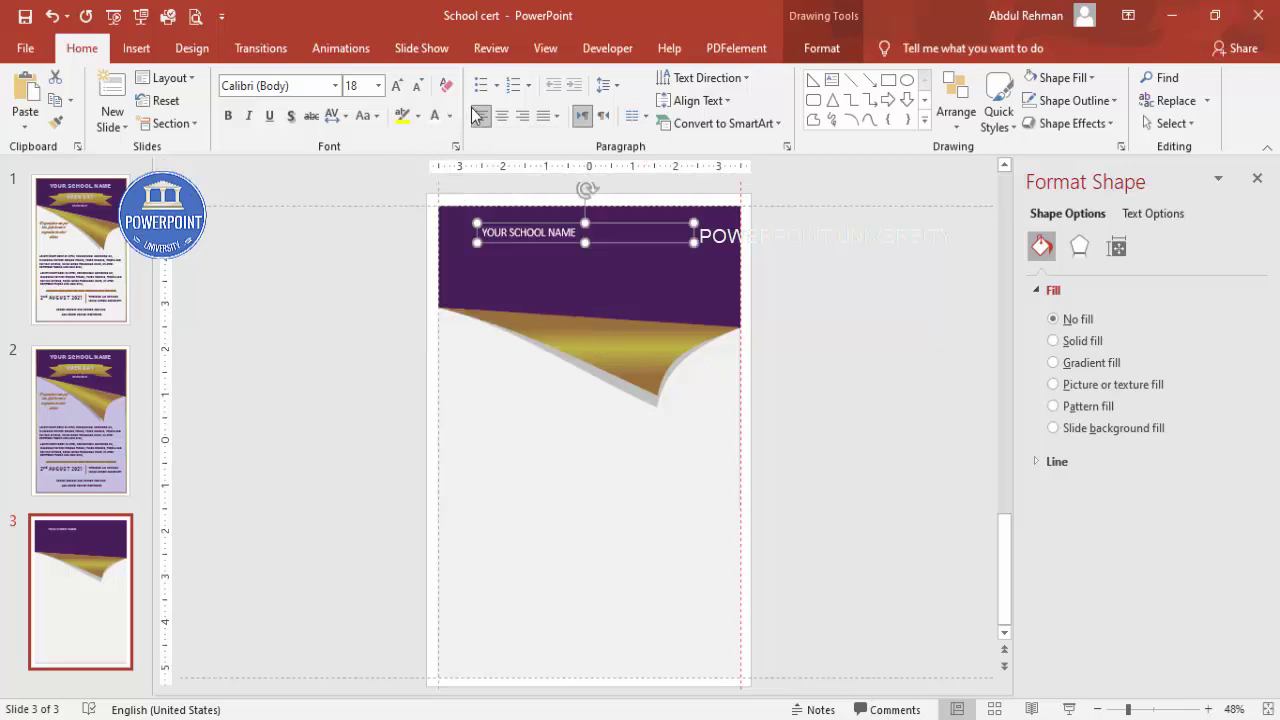
pyautogui.click(502, 116)
pyautogui.click(314, 88)
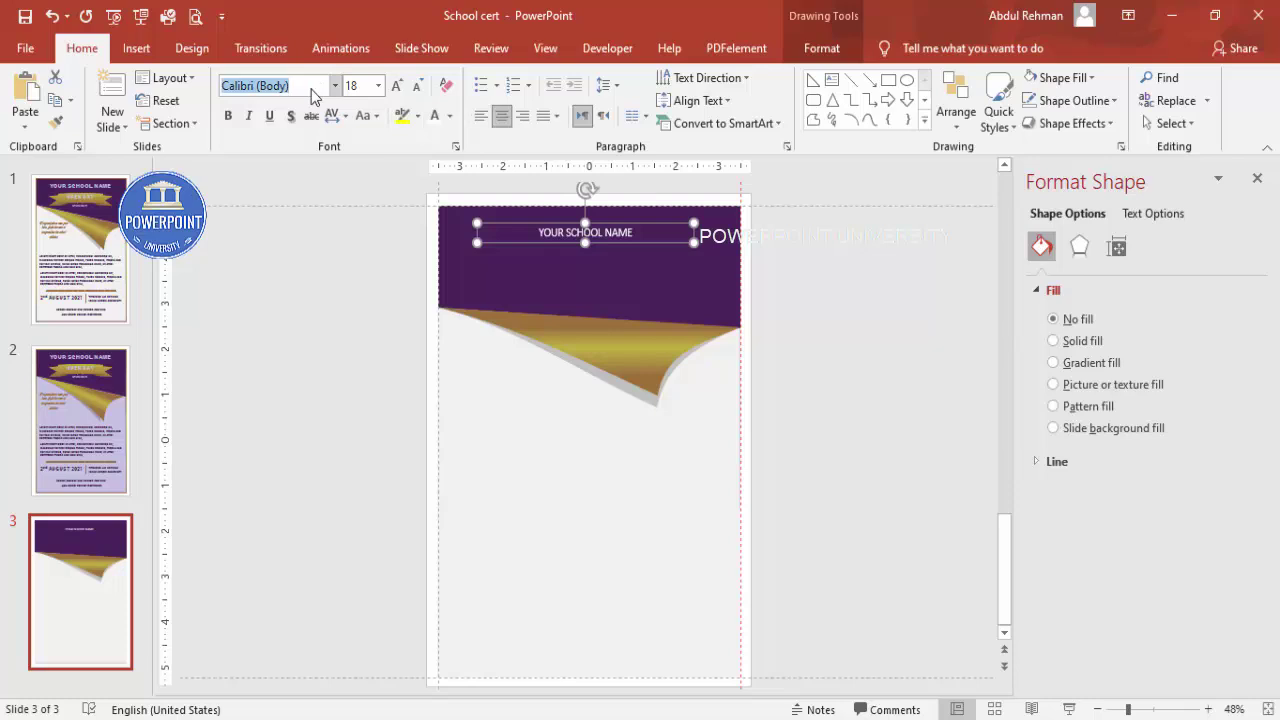
pyautogui.write('Verdana')
pyautogui.press('Return')
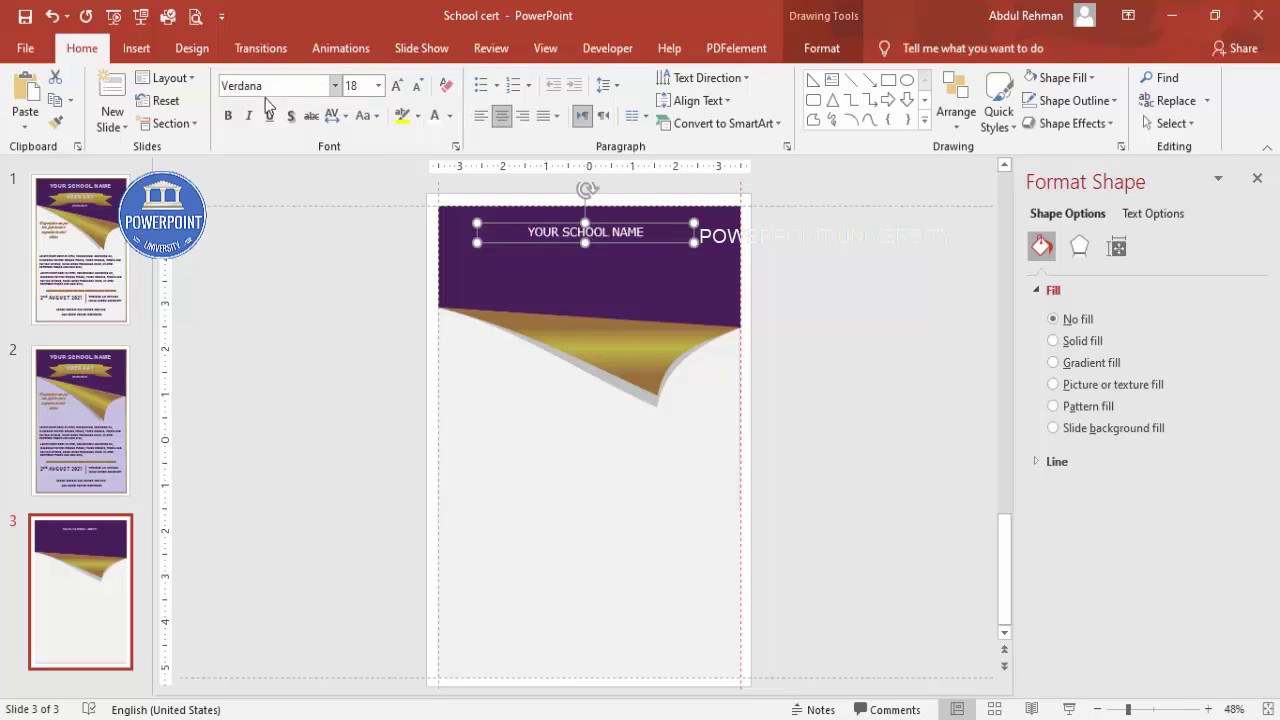
pyautogui.click(228, 116)
pyautogui.click(397, 88)
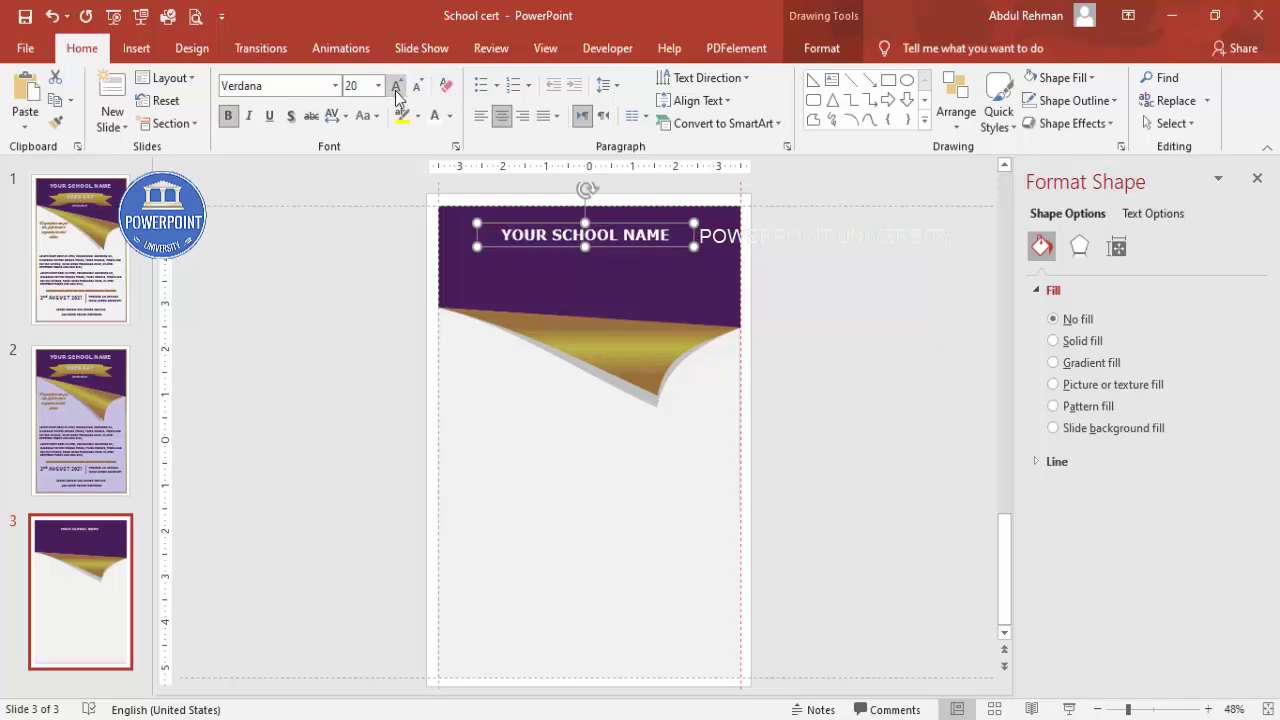
pyautogui.click(397, 88)
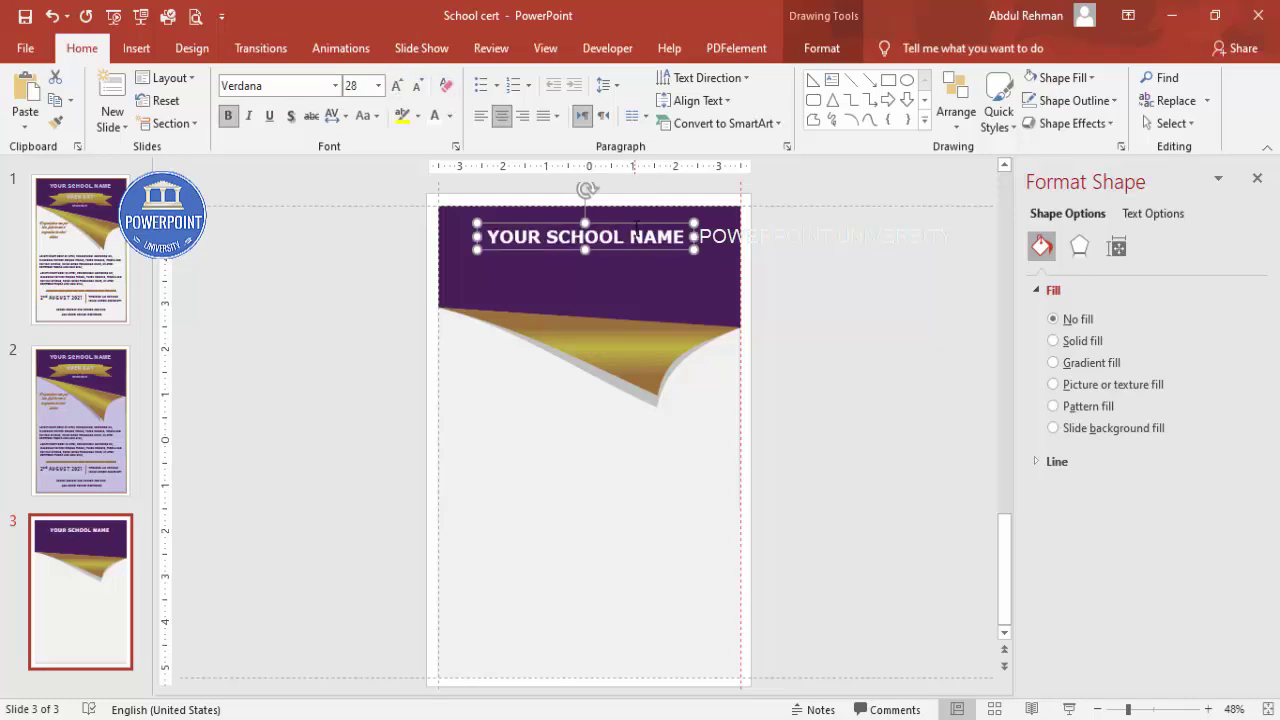
pyautogui.moveTo(636, 224); pyautogui.dragTo(640, 213)
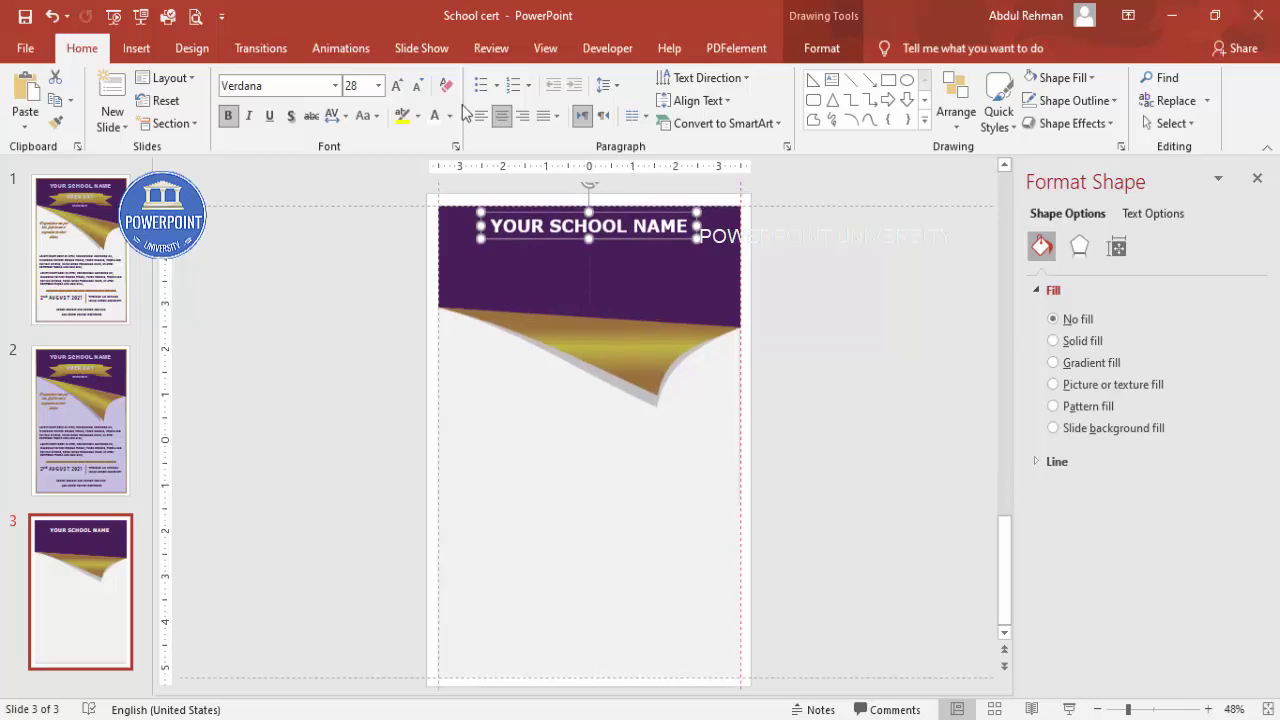
pyautogui.click(418, 86)
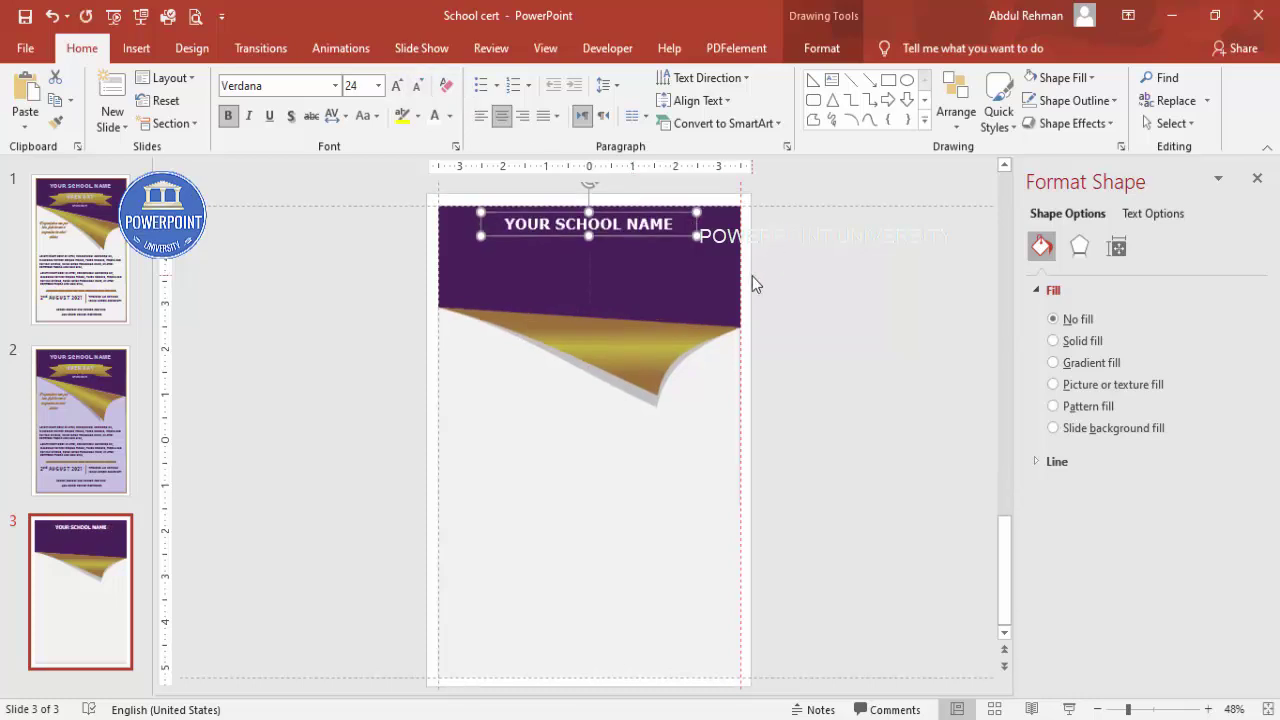
# Align the heading text box to the horizontal centre of the slide.
pyautogui.click(822, 48)
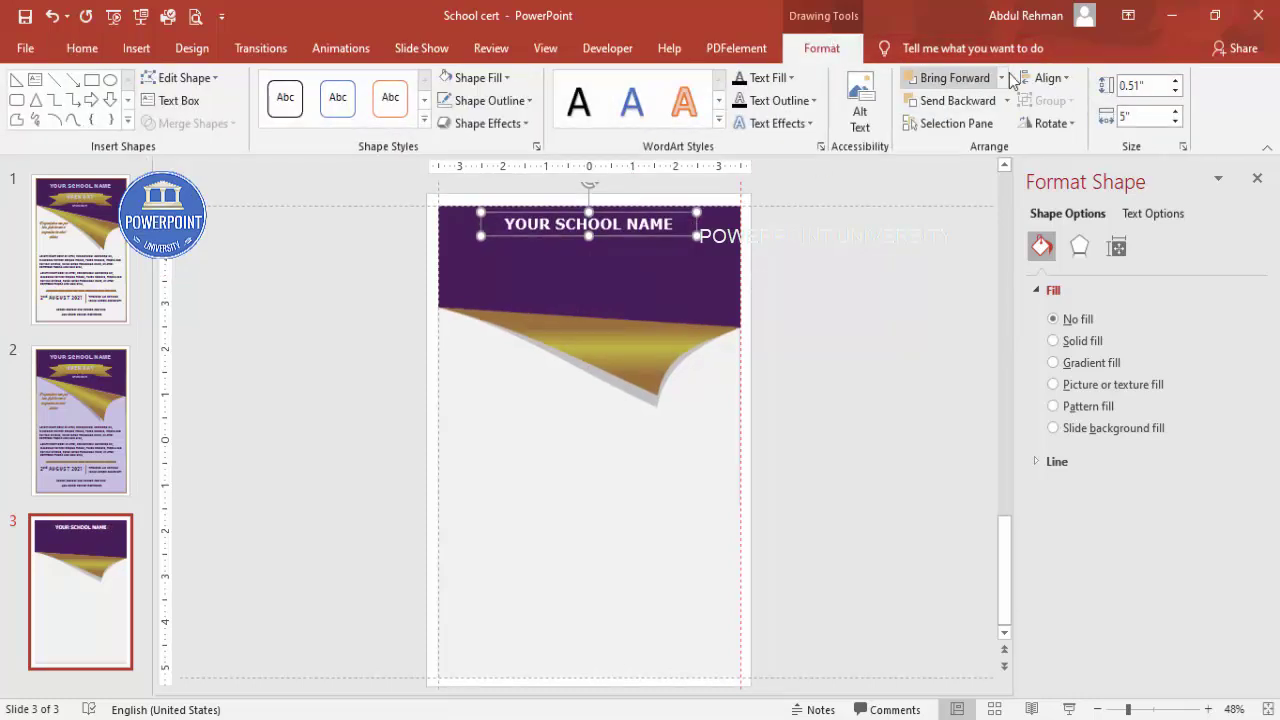
pyautogui.click(1040, 78)
pyautogui.click(1078, 121)
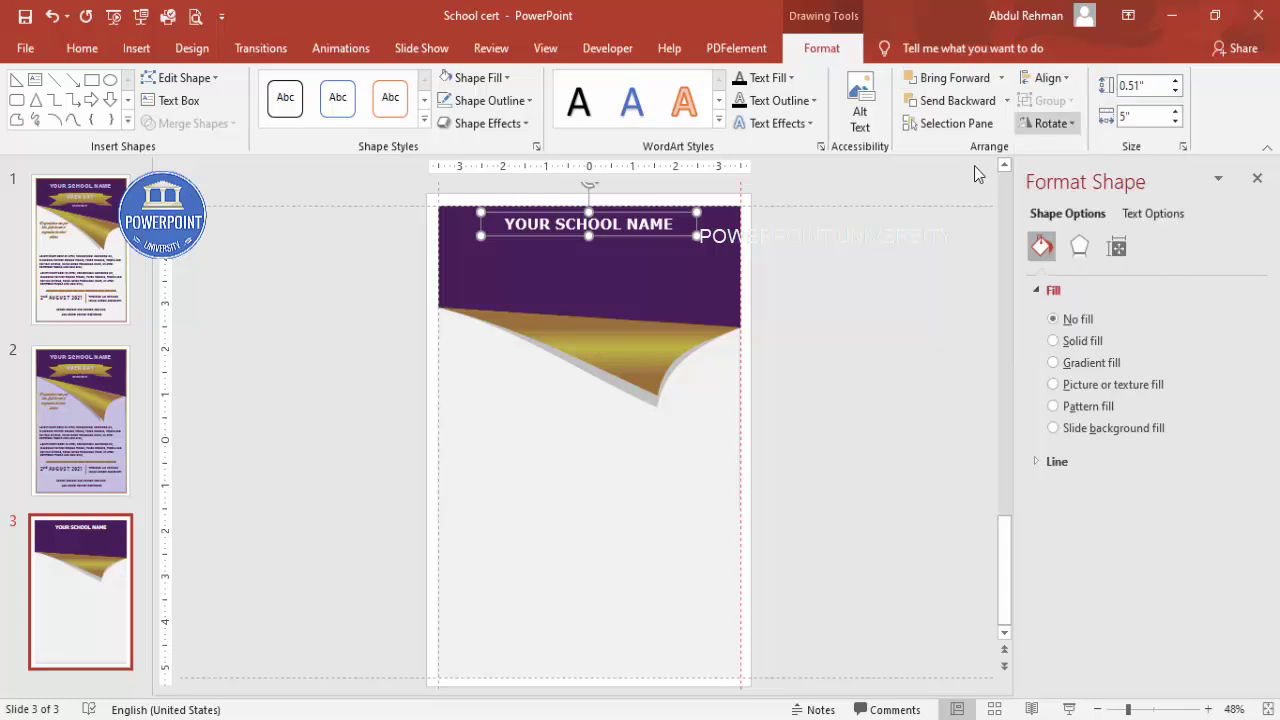
pyautogui.click(798, 342)
pyautogui.click(137, 48)
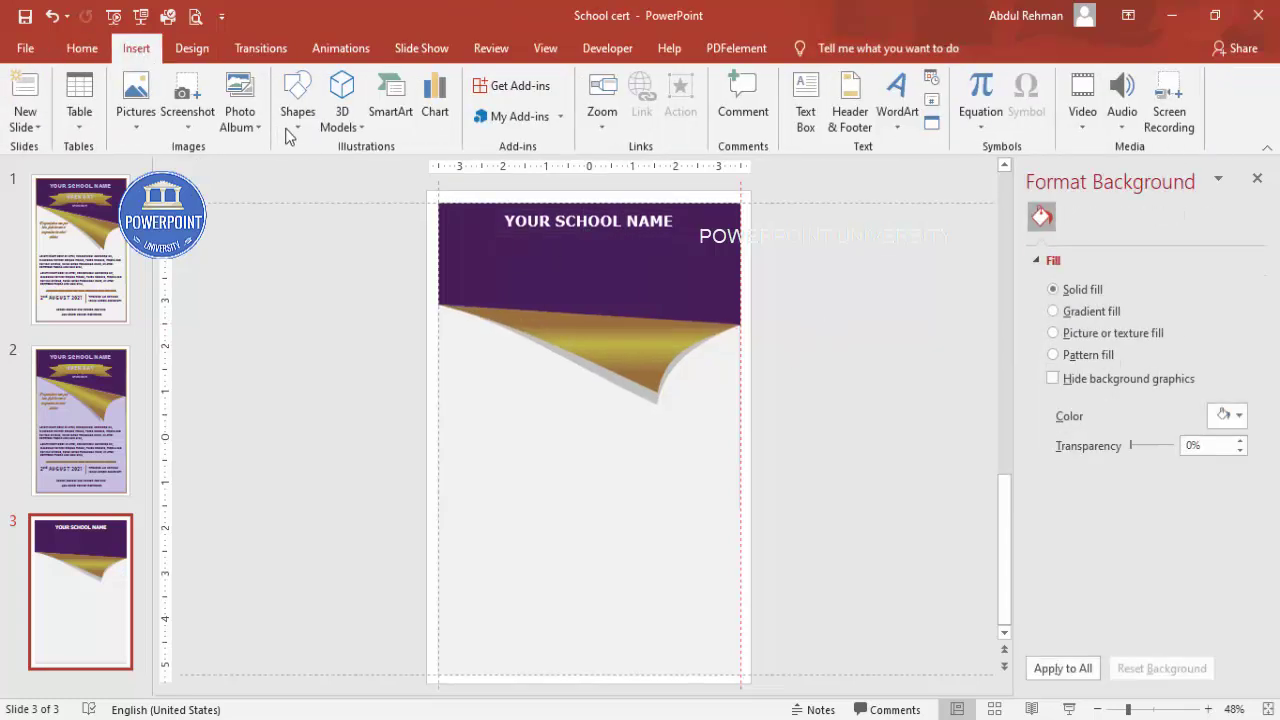
# Draw a tilted-up ribbon banner across the purple header and widen its centre band.
pyautogui.click(293, 130)
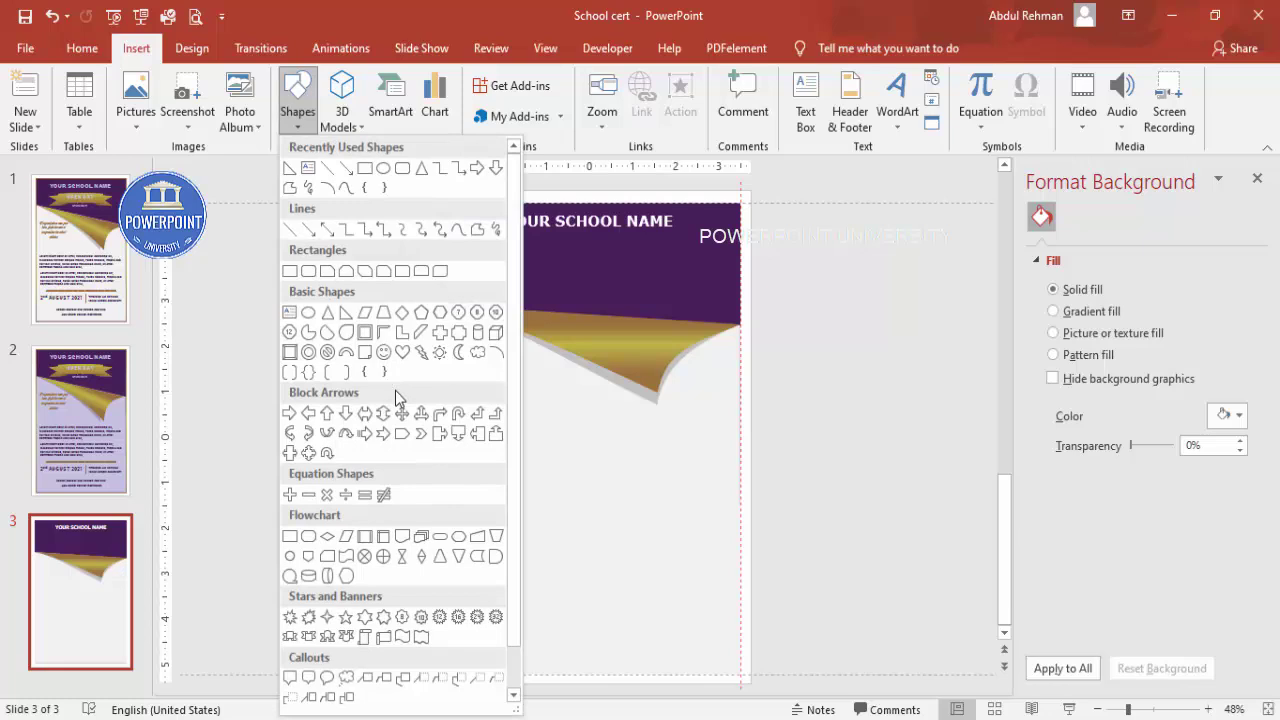
pyautogui.scroll(-1, 416, 441)
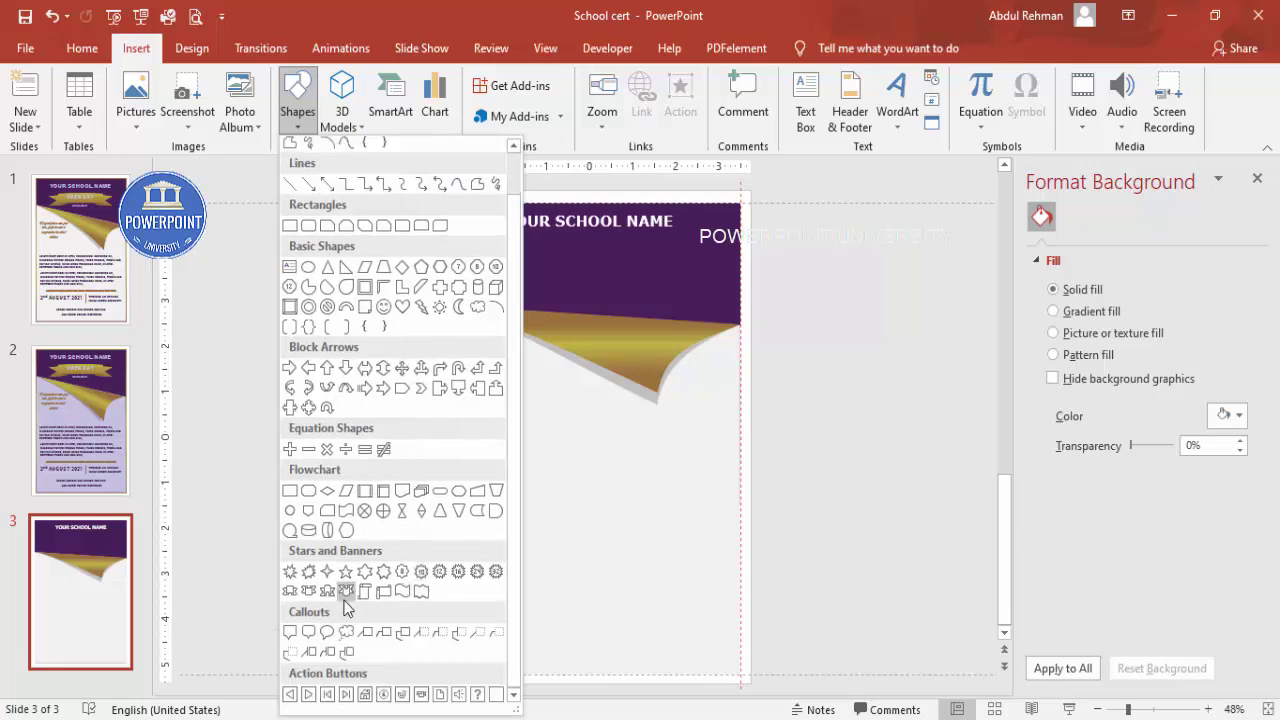
pyautogui.click(290, 592)
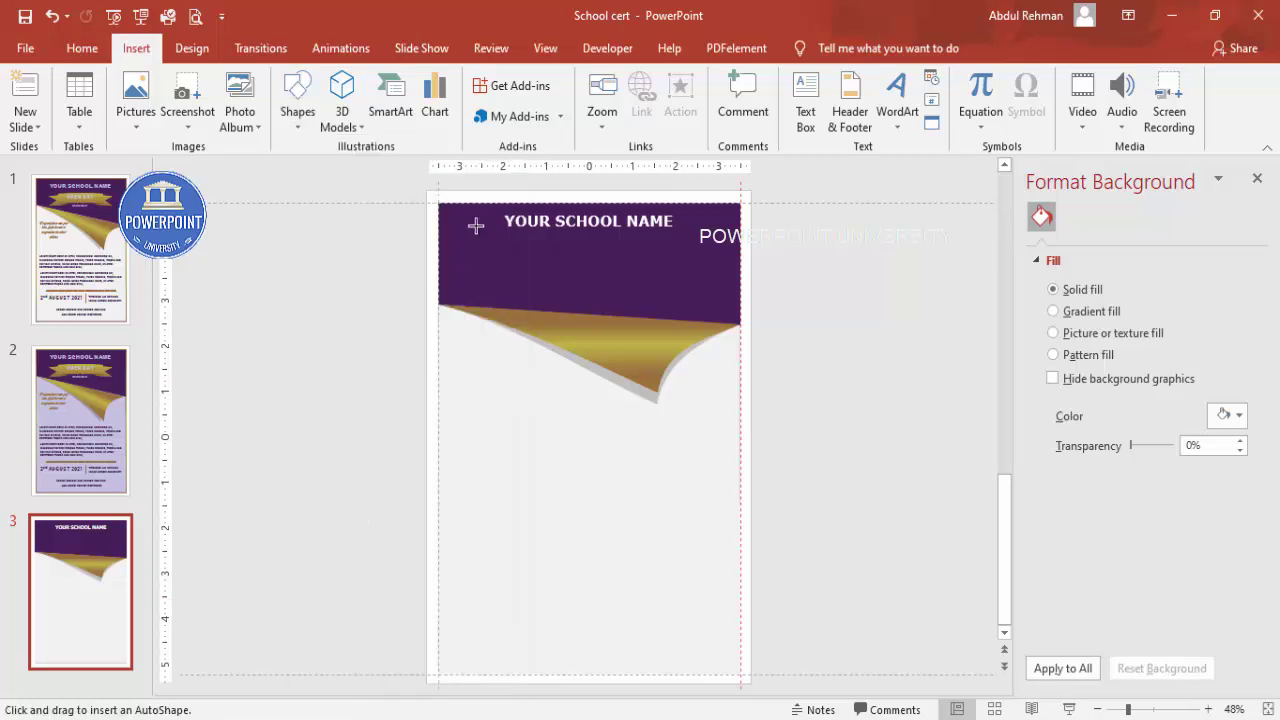
pyautogui.moveTo(474, 250)
pyautogui.mouseDown()
pyautogui.moveTo(660, 297)
pyautogui.moveTo(710, 293)
pyautogui.mouseUp()
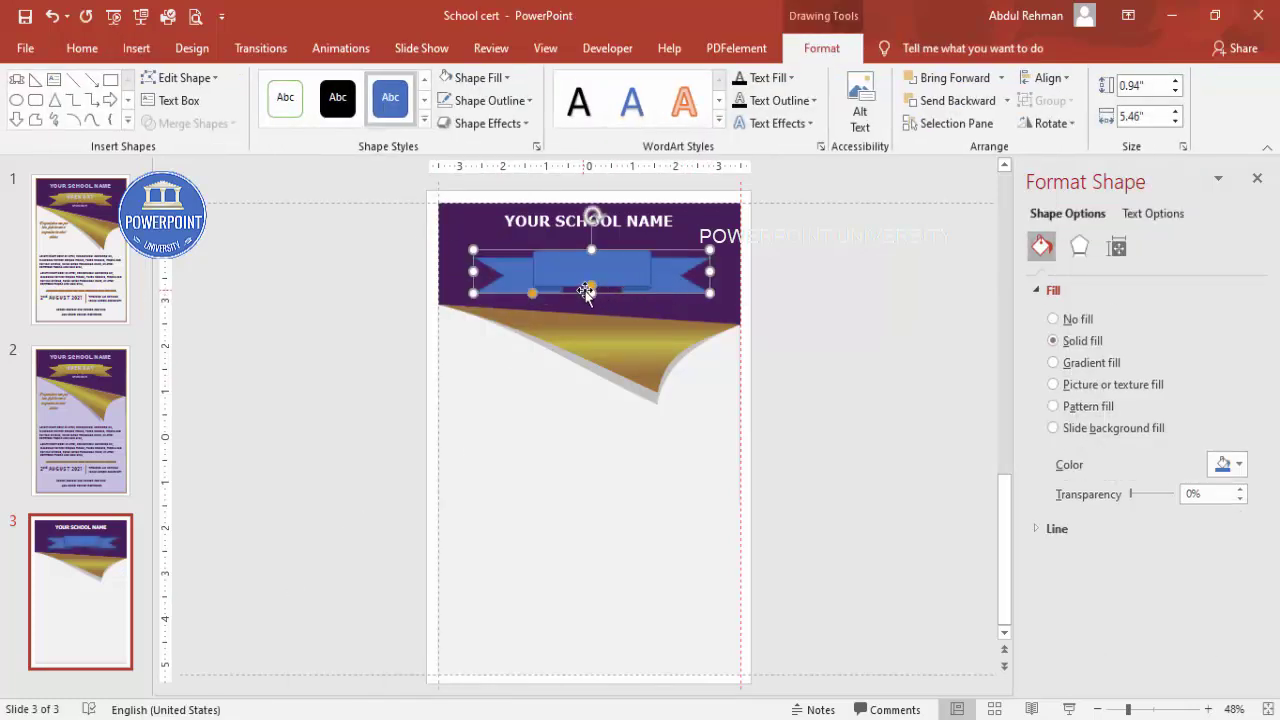
pyautogui.moveTo(533, 295); pyautogui.dragTo(510, 297)
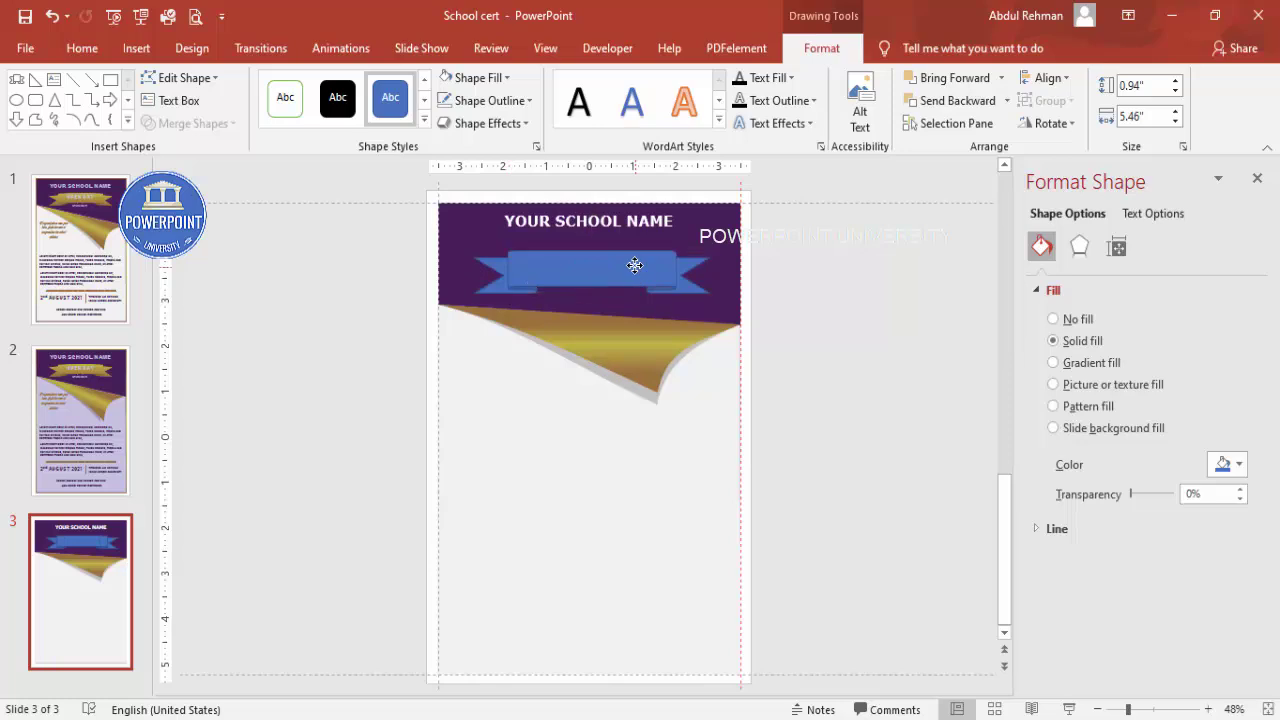
# Remove the ribbon's outline and fill it with a gold gradient.
pyautogui.click(637, 262)
pyautogui.click(490, 100)
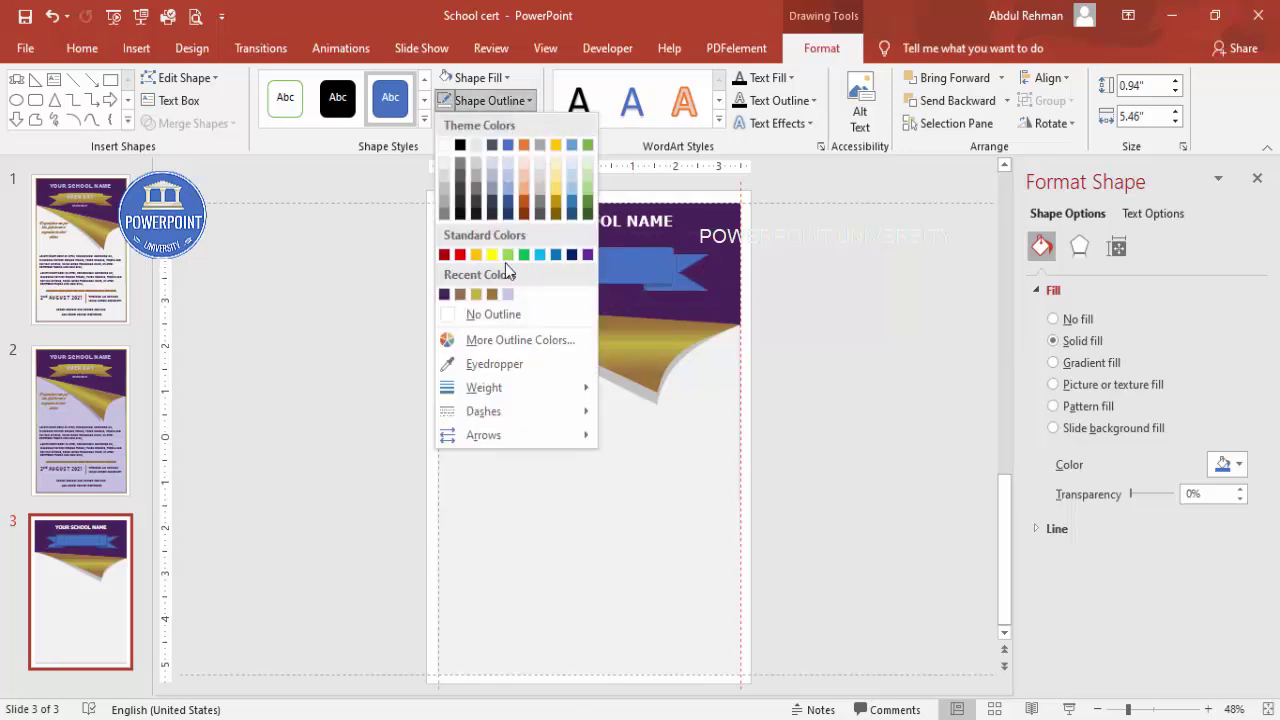
pyautogui.click(490, 314)
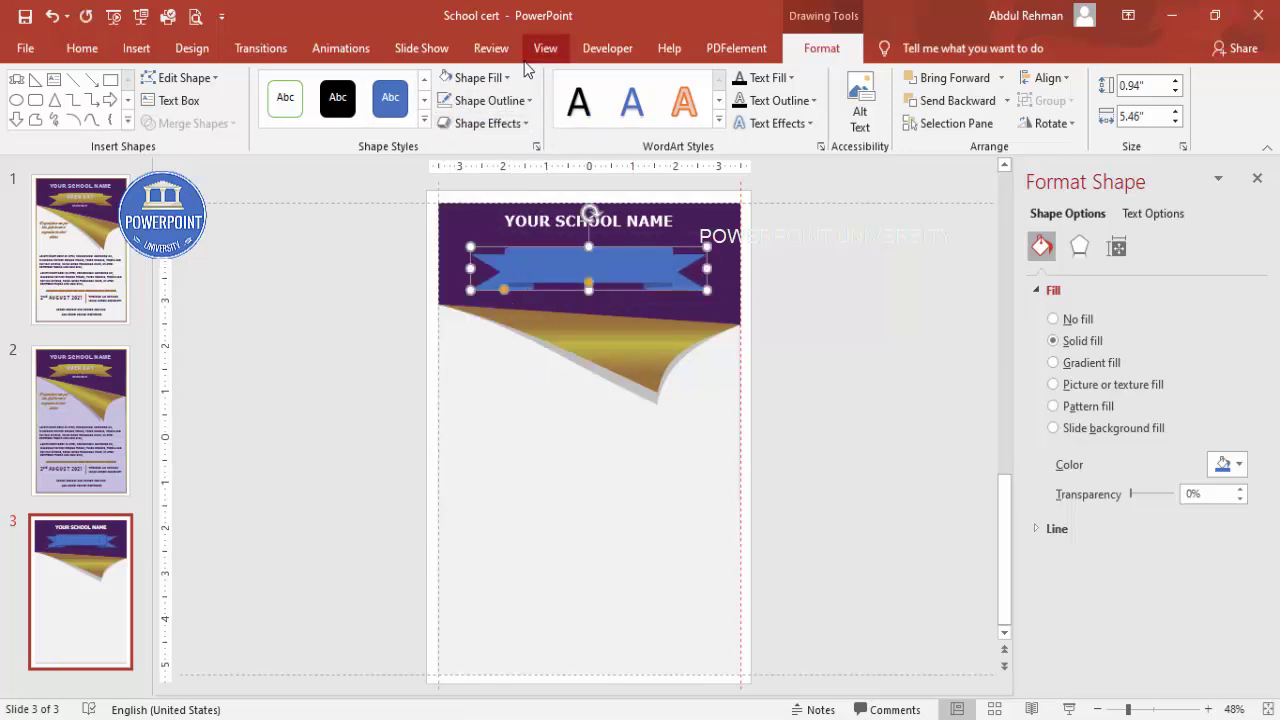
pyautogui.click(1087, 365)
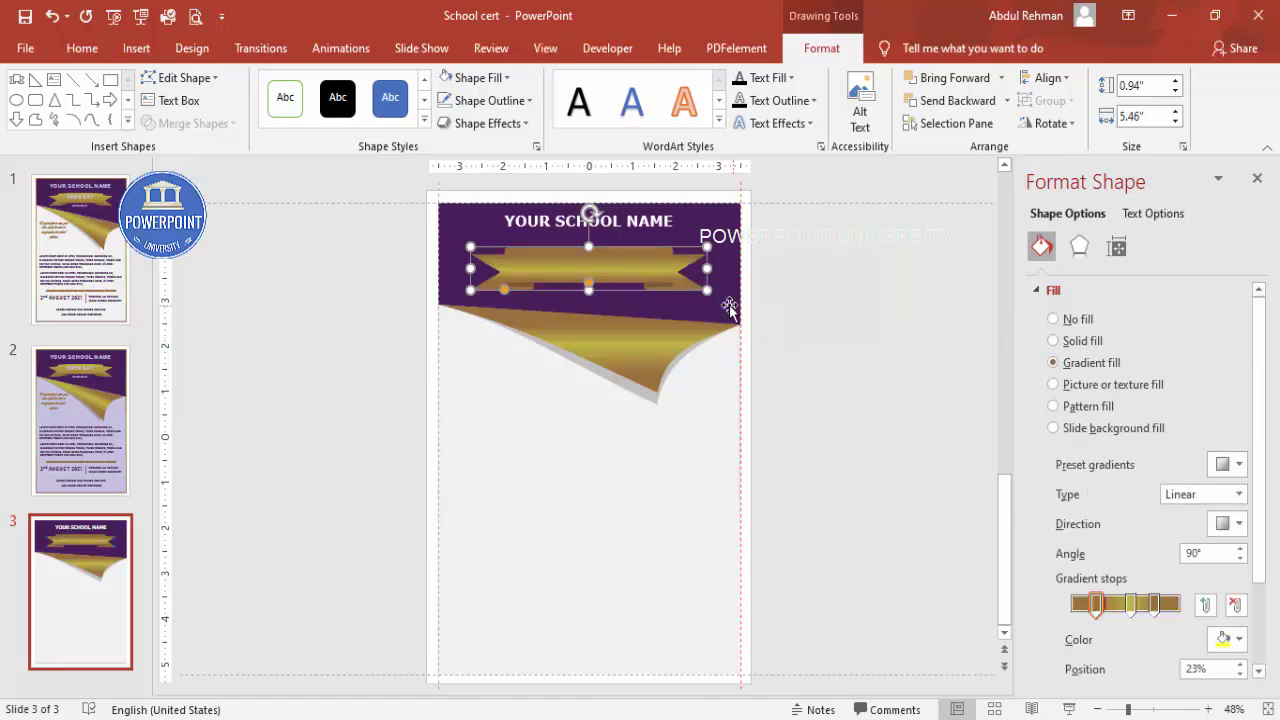
pyautogui.click(787, 305)
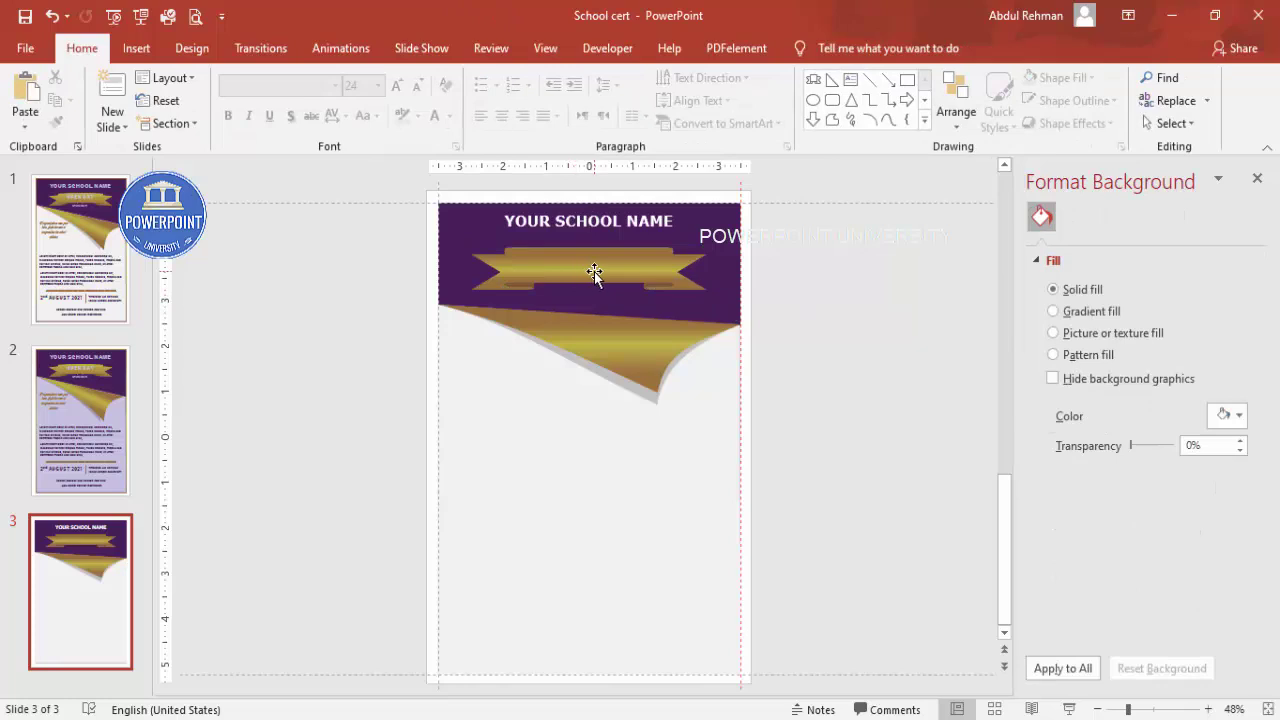
# Draw a text box over the ribbon banner and type 'CERTIFICATE'.
pyautogui.click(138, 50)
pyautogui.click(805, 102)
pyautogui.moveTo(515, 262)
pyautogui.mouseDown()
pyautogui.moveTo(586, 286)
pyautogui.moveTo(662, 290)
pyautogui.mouseUp()
pyautogui.write('CERTIFICATE')
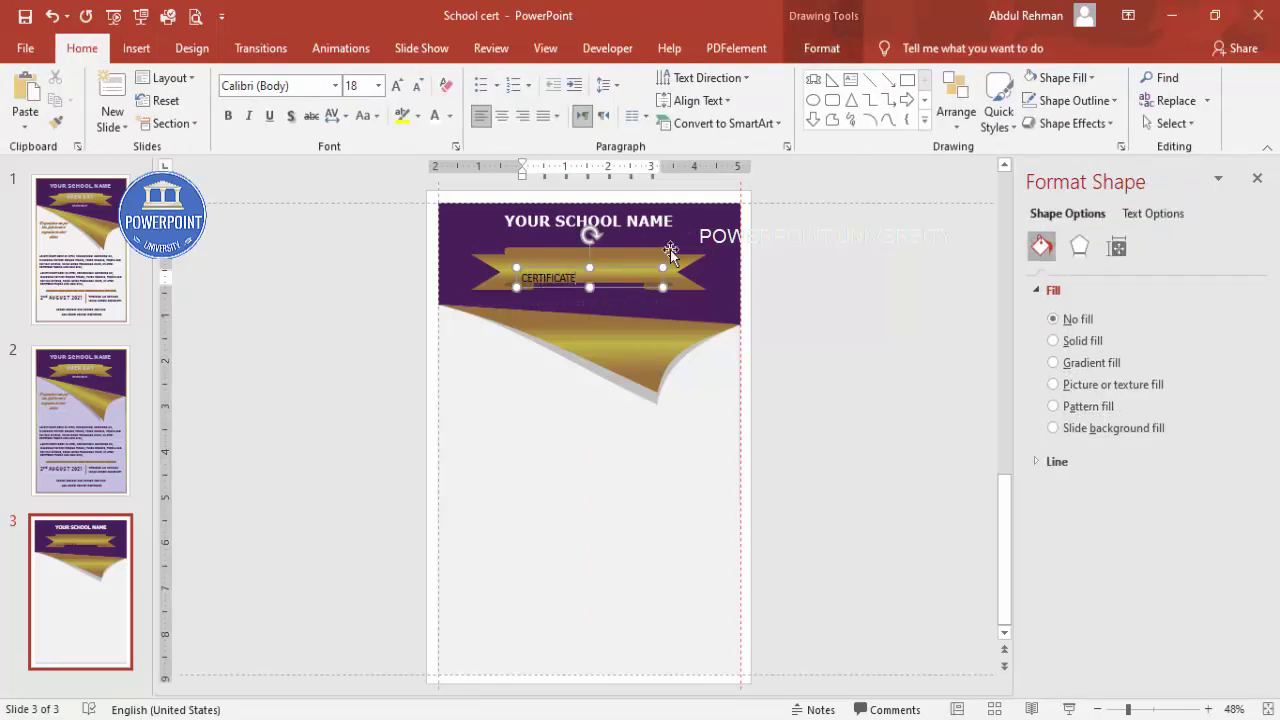
# Make CERTIFICATE centred, white, bold Verdana 28 and move it to the banner's centre.
pyautogui.click(652, 266)
pyautogui.click(504, 117)
pyautogui.click(437, 118)
pyautogui.click(228, 115)
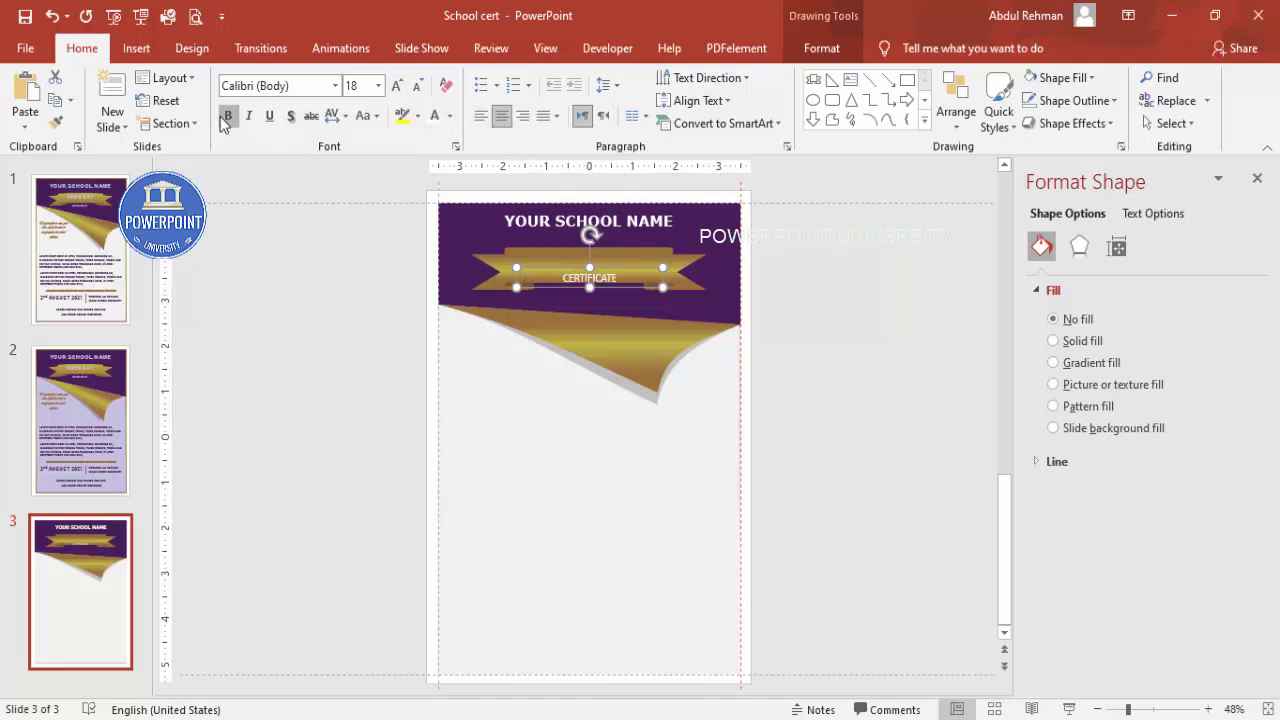
pyautogui.click(301, 85)
pyautogui.write('V')
pyautogui.press('Return')
pyautogui.click(397, 87)
pyautogui.click(397, 87)
pyautogui.click(397, 87)
pyautogui.moveTo(638, 268); pyautogui.dragTo(636, 252)
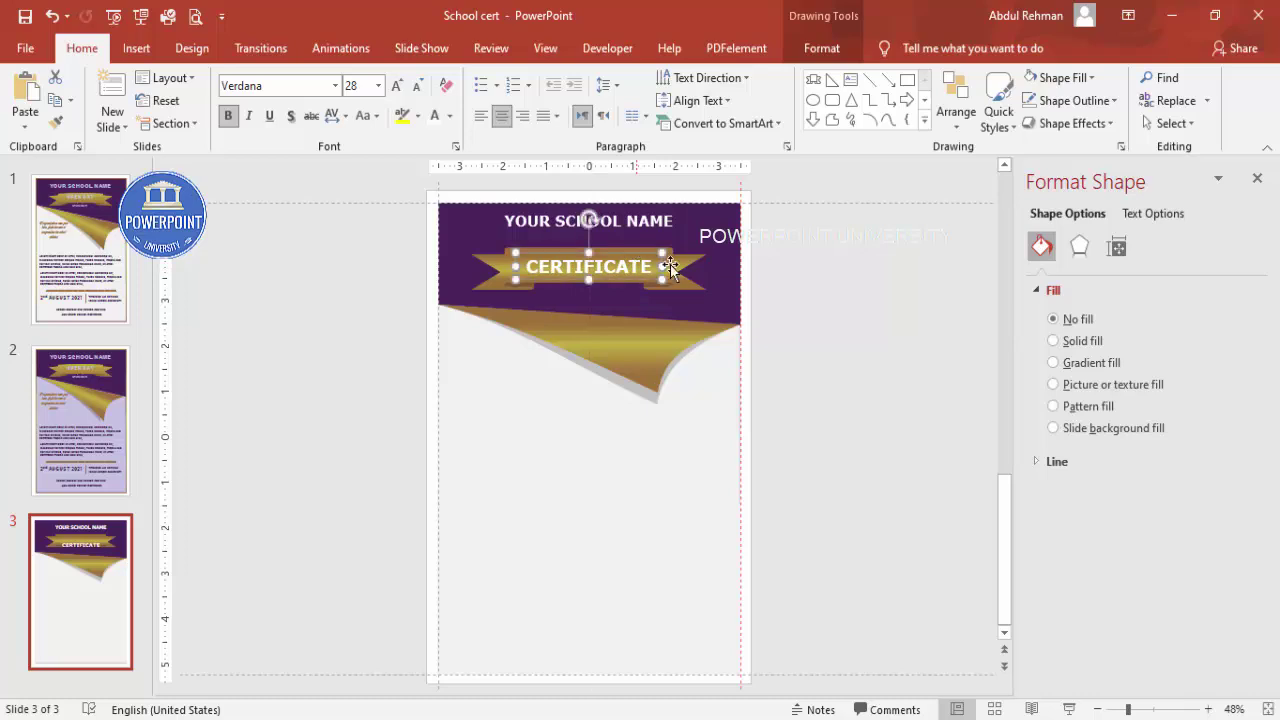
pyautogui.click(770, 315)
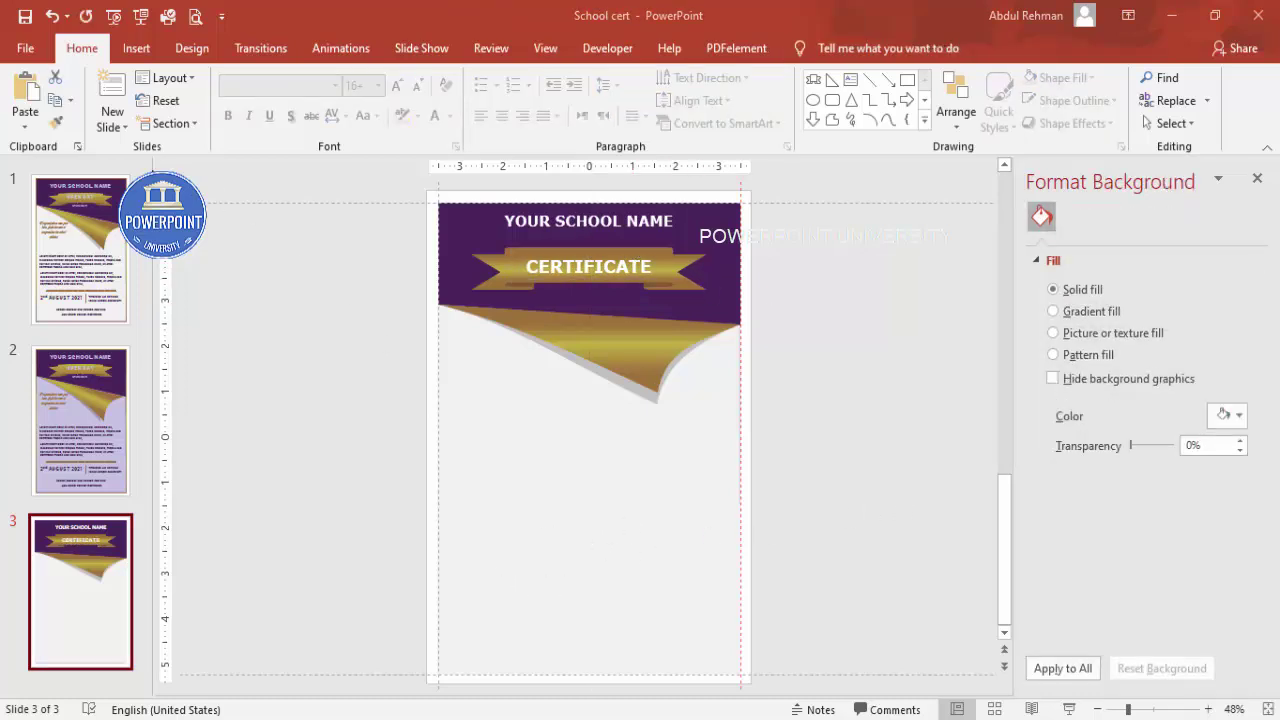
# Add a lorem ipsum paragraph via =lorem(1) in a wide text box below the curl.
pyautogui.click(137, 48)
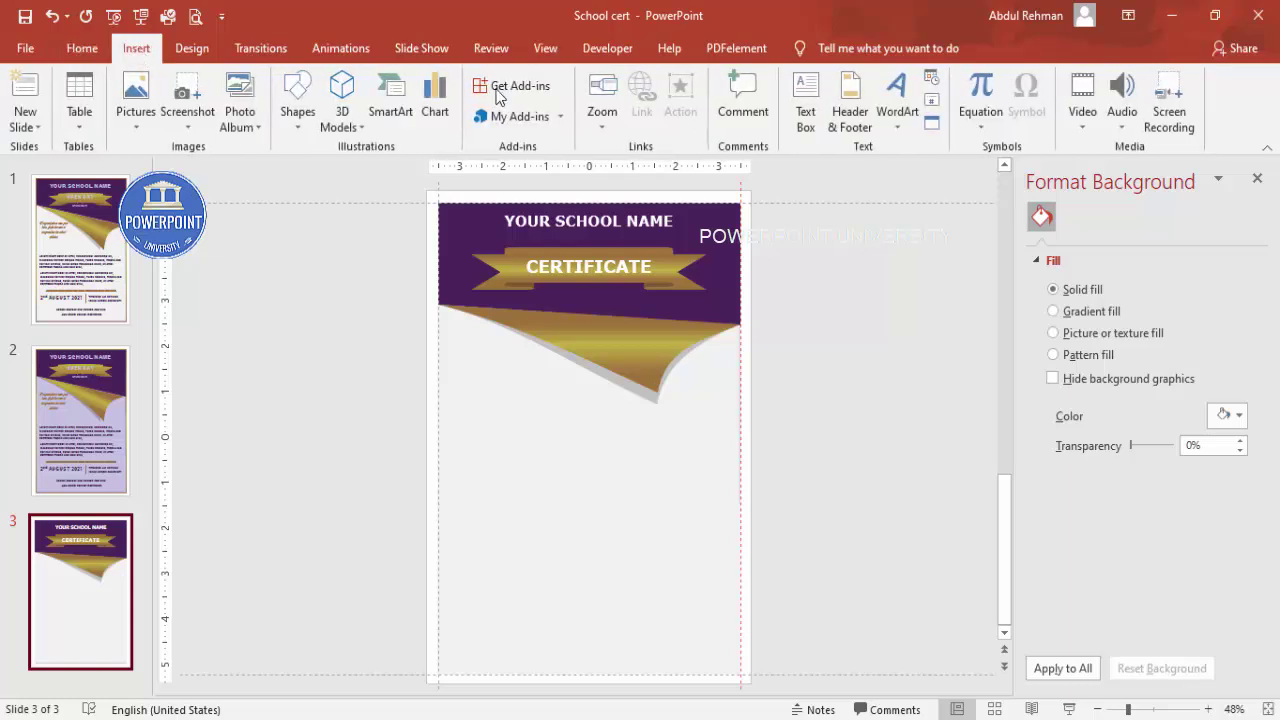
pyautogui.click(812, 98)
pyautogui.moveTo(471, 424)
pyautogui.mouseDown()
pyautogui.moveTo(631, 497)
pyautogui.moveTo(727, 497)
pyautogui.mouseUp()
pyautogui.write('=lorem(1)')
pyautogui.press('Return')
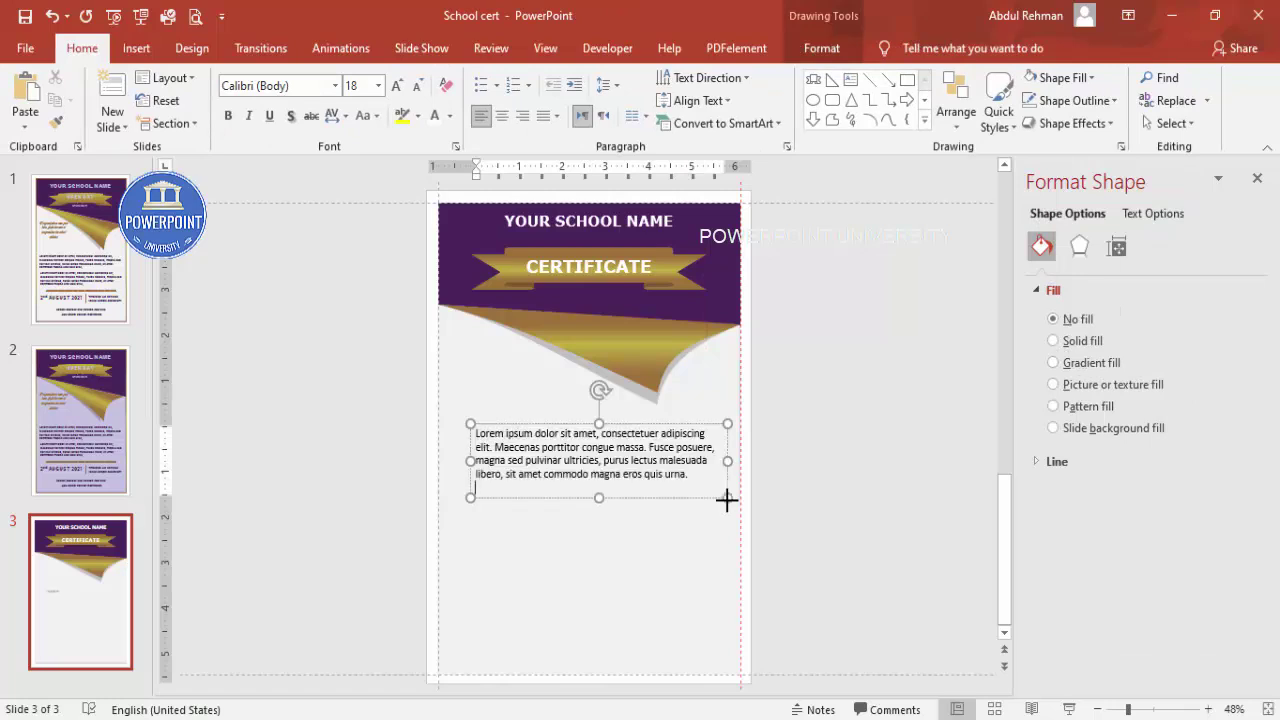
pyautogui.moveTo(470, 460); pyautogui.dragTo(445, 452)
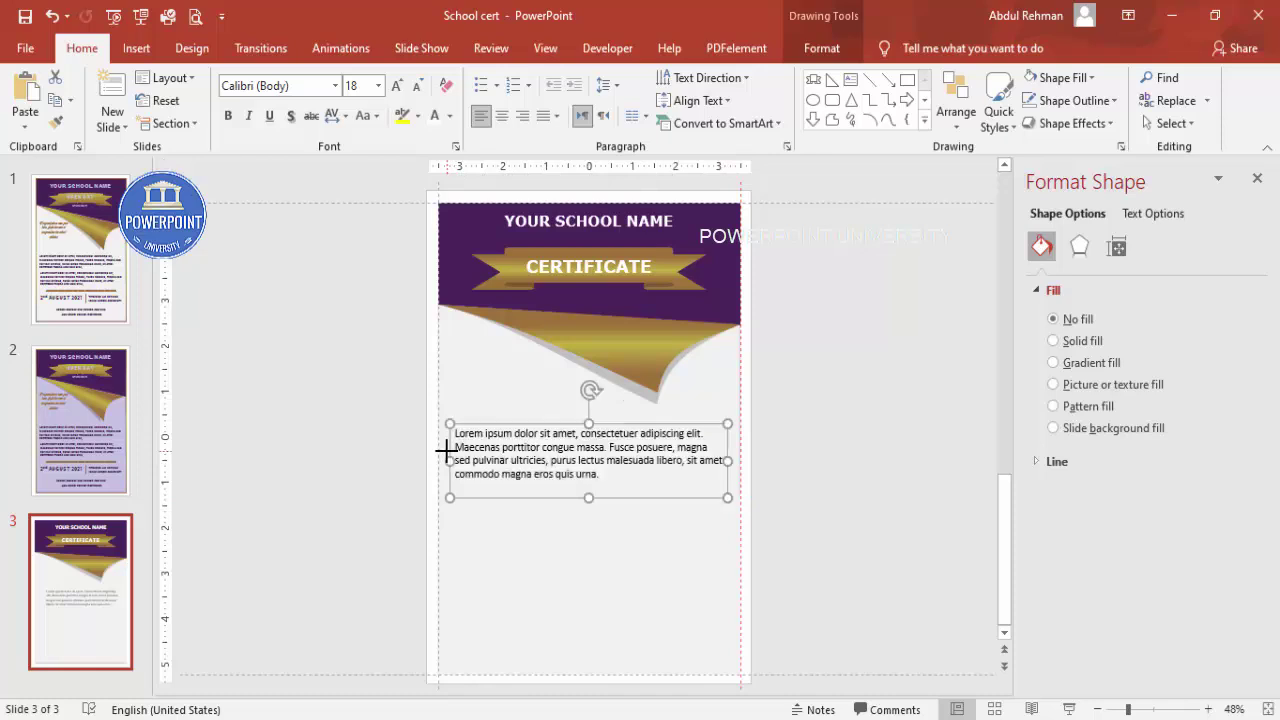
# Colour the paragraph dark purple and place a duplicate of it directly below.
pyautogui.click(450, 115)
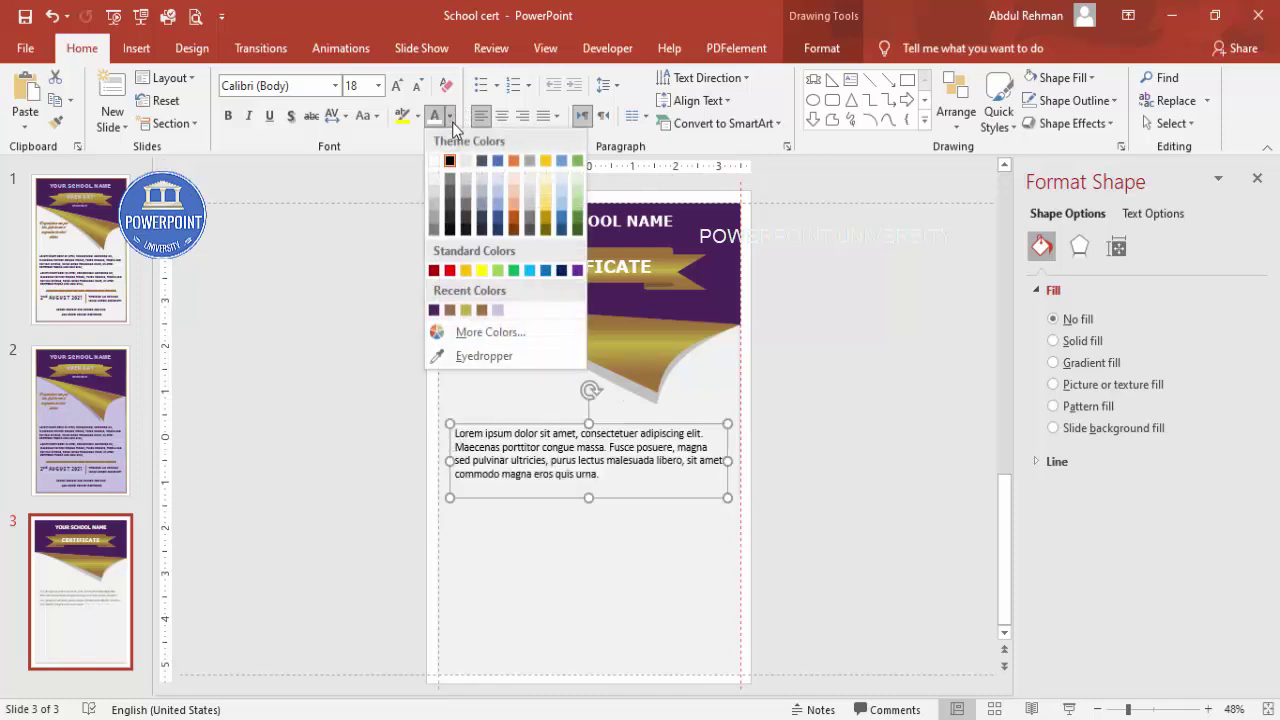
pyautogui.click(433, 309)
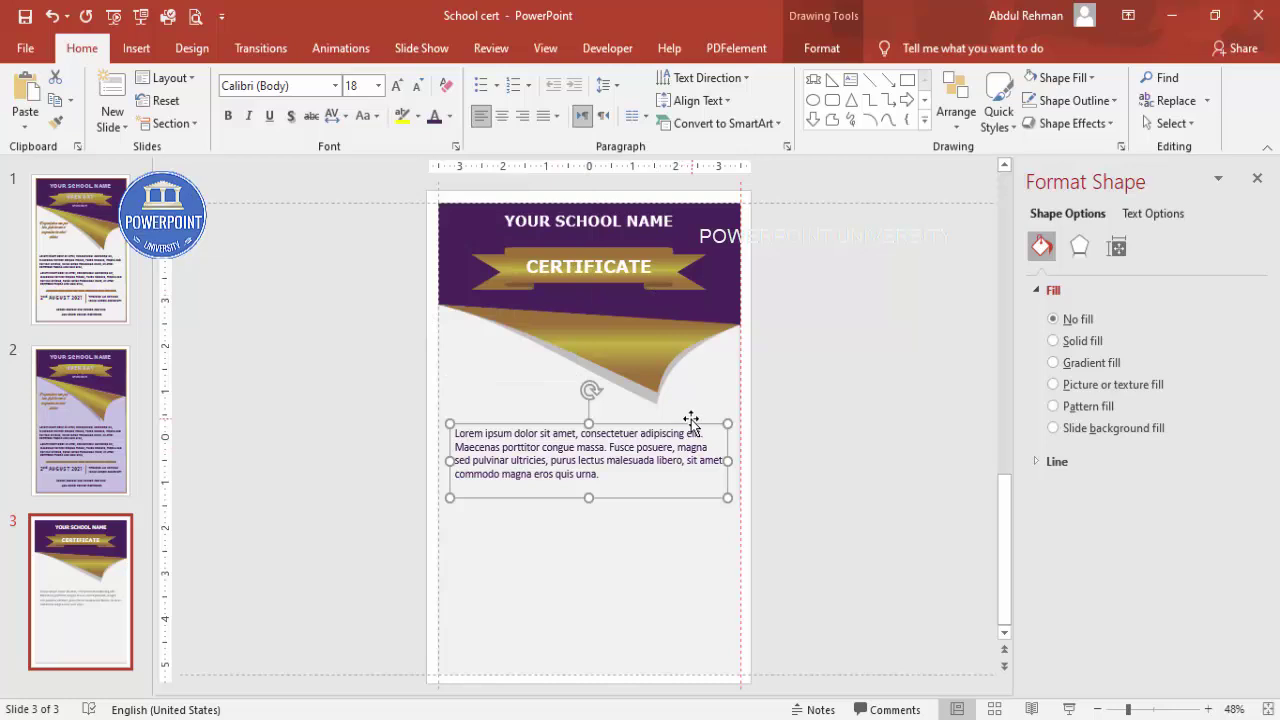
pyautogui.moveTo(691, 420); pyautogui.dragTo(689, 417)
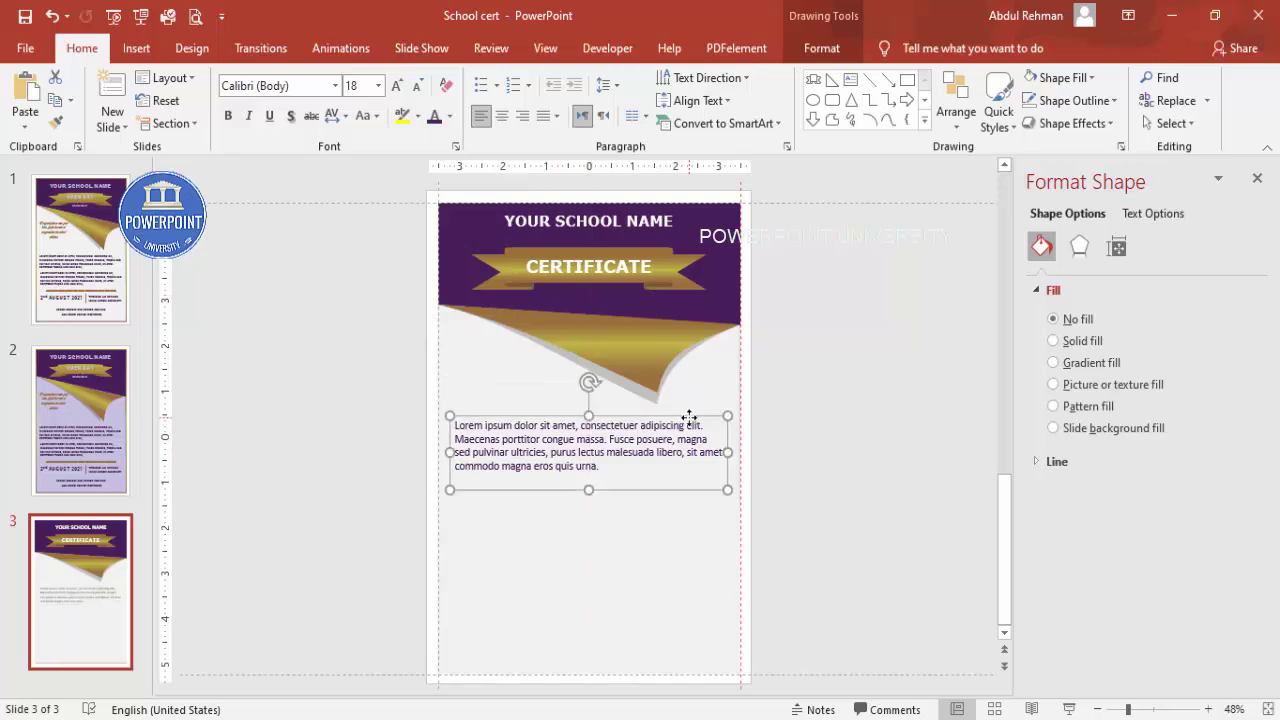
pyautogui.hotkey('ctrl', 'd')
pyautogui.moveTo(655, 505); pyautogui.dragTo(651, 558)
pyautogui.click(774, 568)
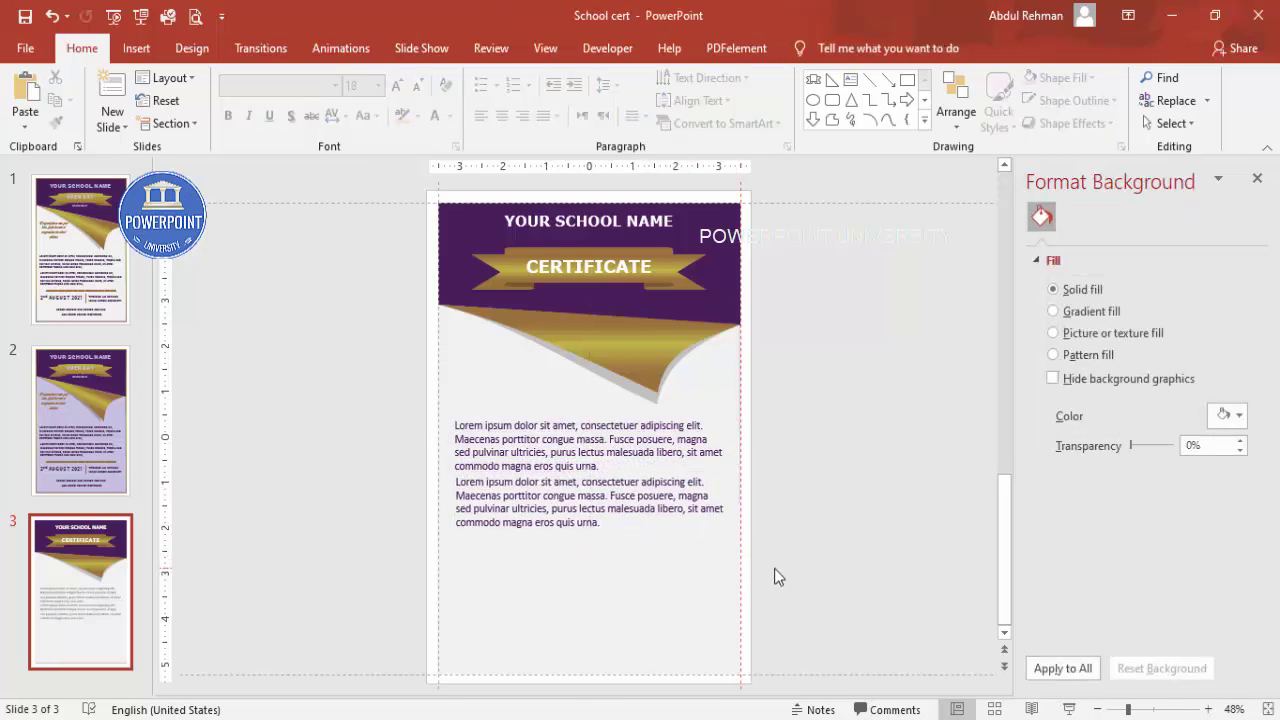
# Paste the footer boxes with '2nd AUGUST 2021', time, venue, address and contact lines.
pyautogui.hotkey('ctrl', 'v')
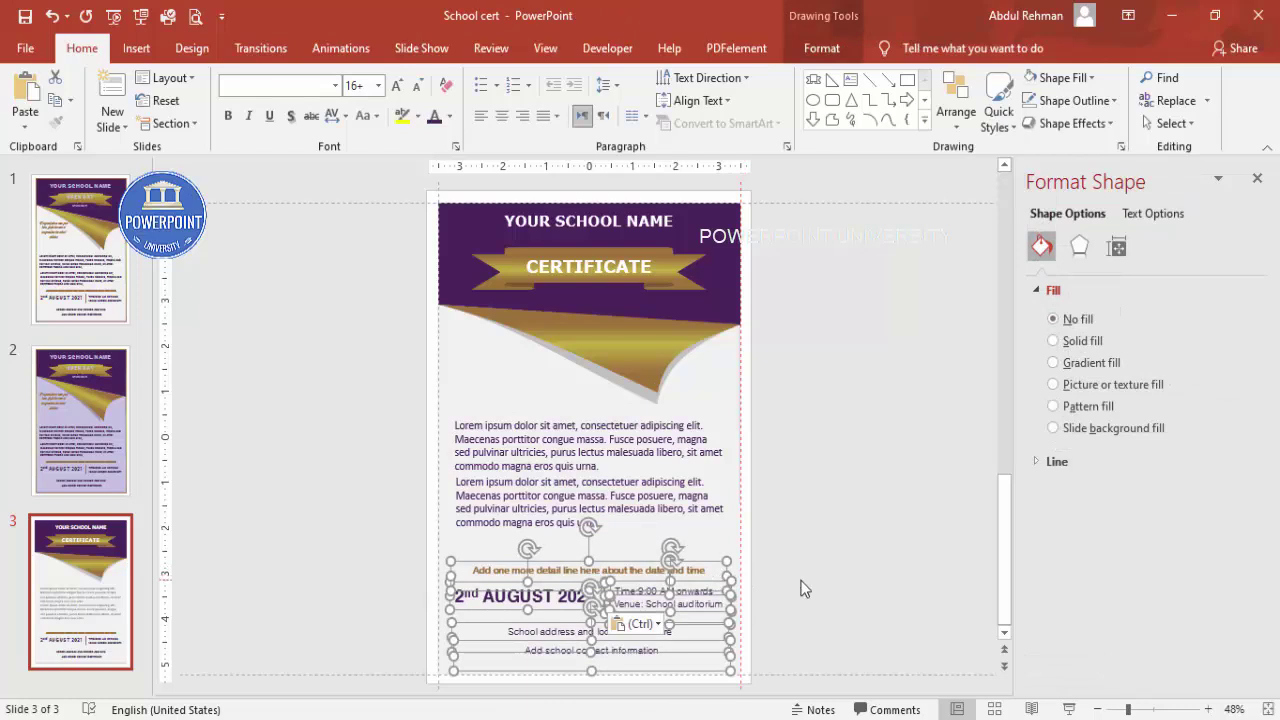
pyautogui.click(800, 588)
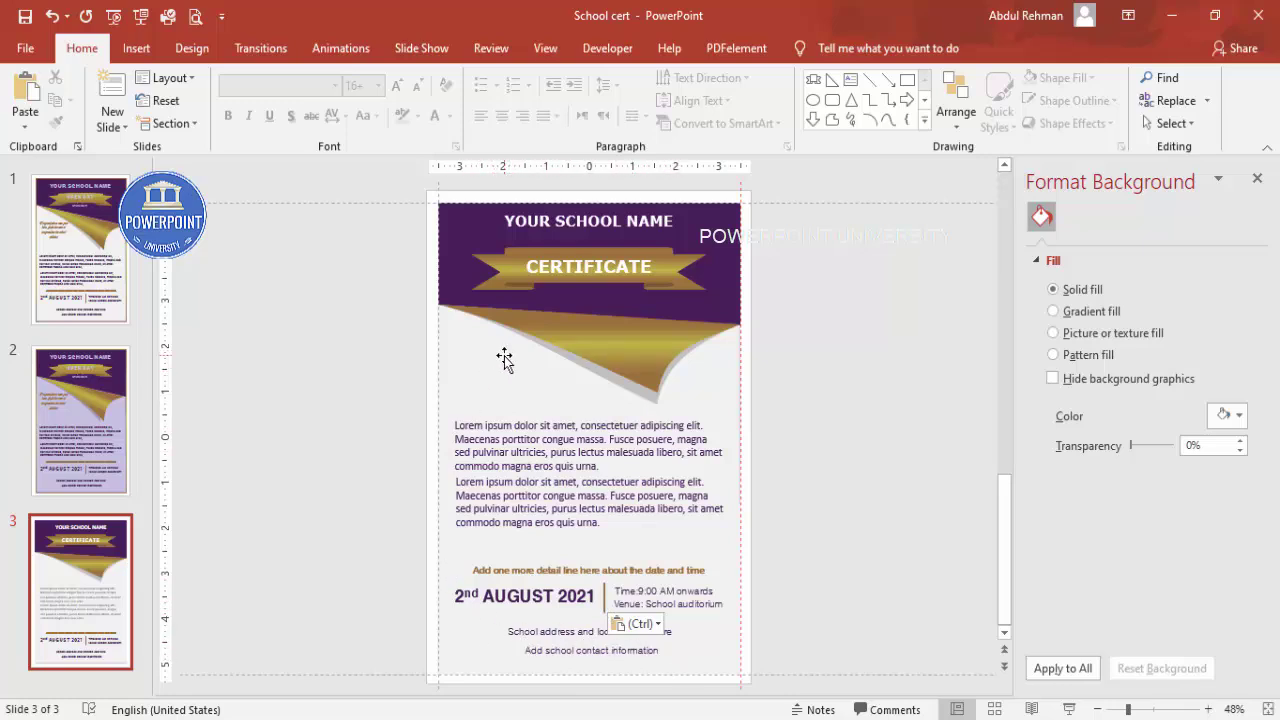
pyautogui.click(878, 469)
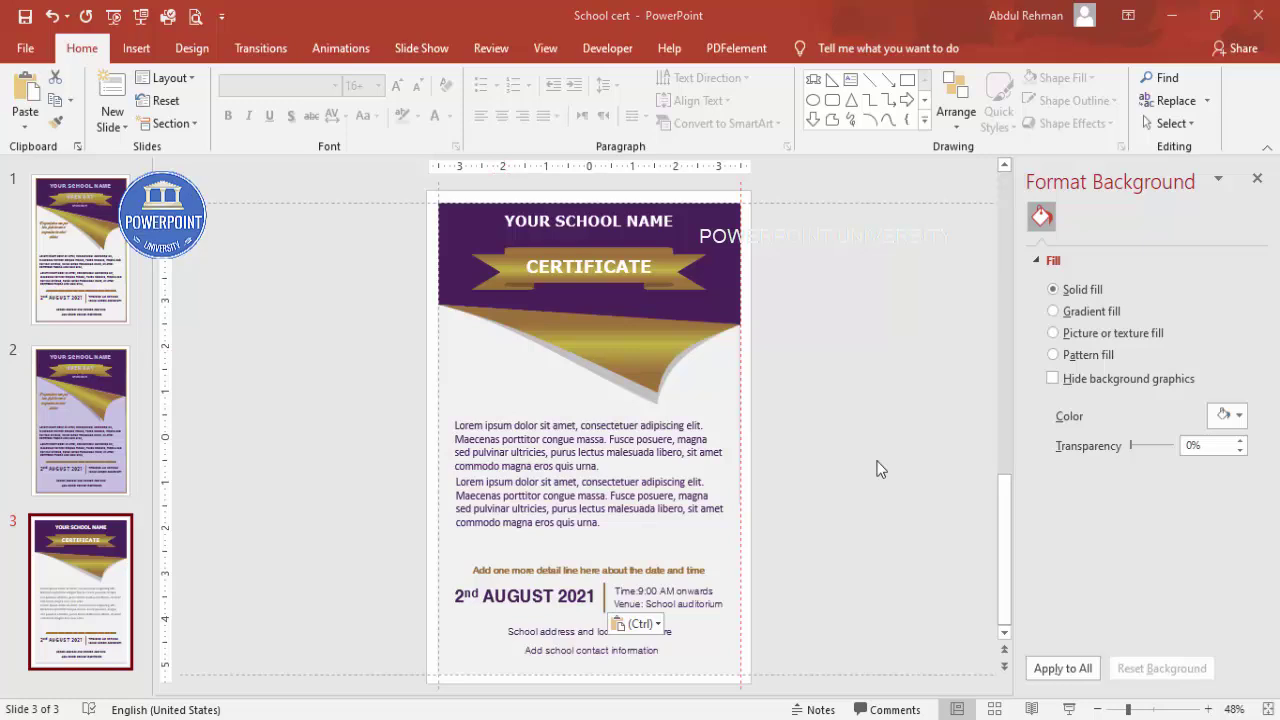
# Add a text box below the header reading 'Congratulations text to be added here'.
pyautogui.click(136, 48)
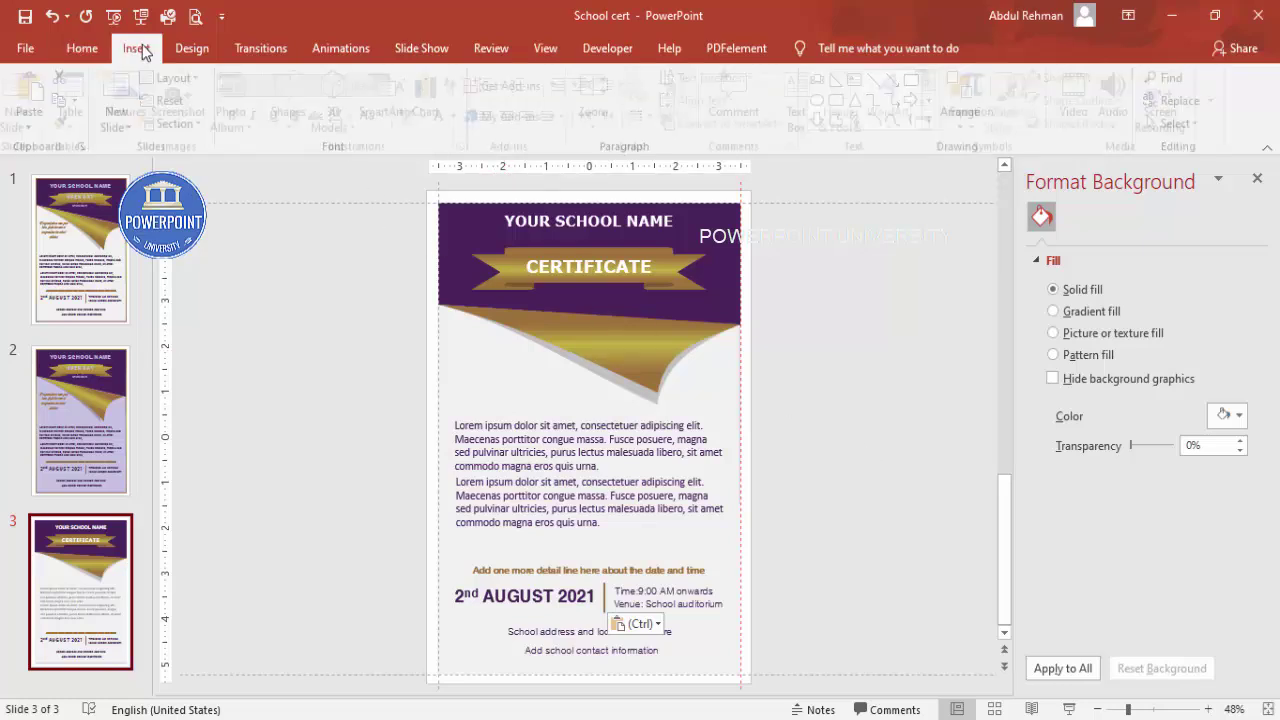
pyautogui.click(806, 104)
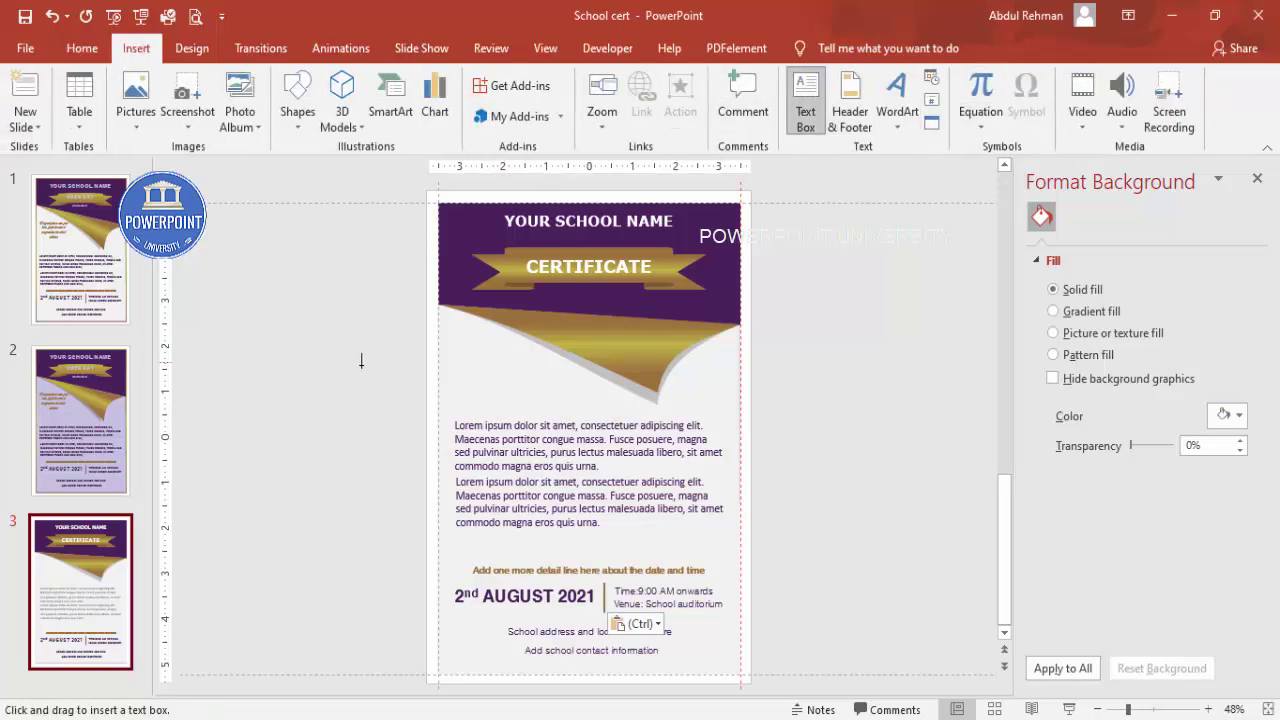
pyautogui.moveTo(472, 350); pyautogui.dragTo(591, 403)
pyautogui.write('Cor')
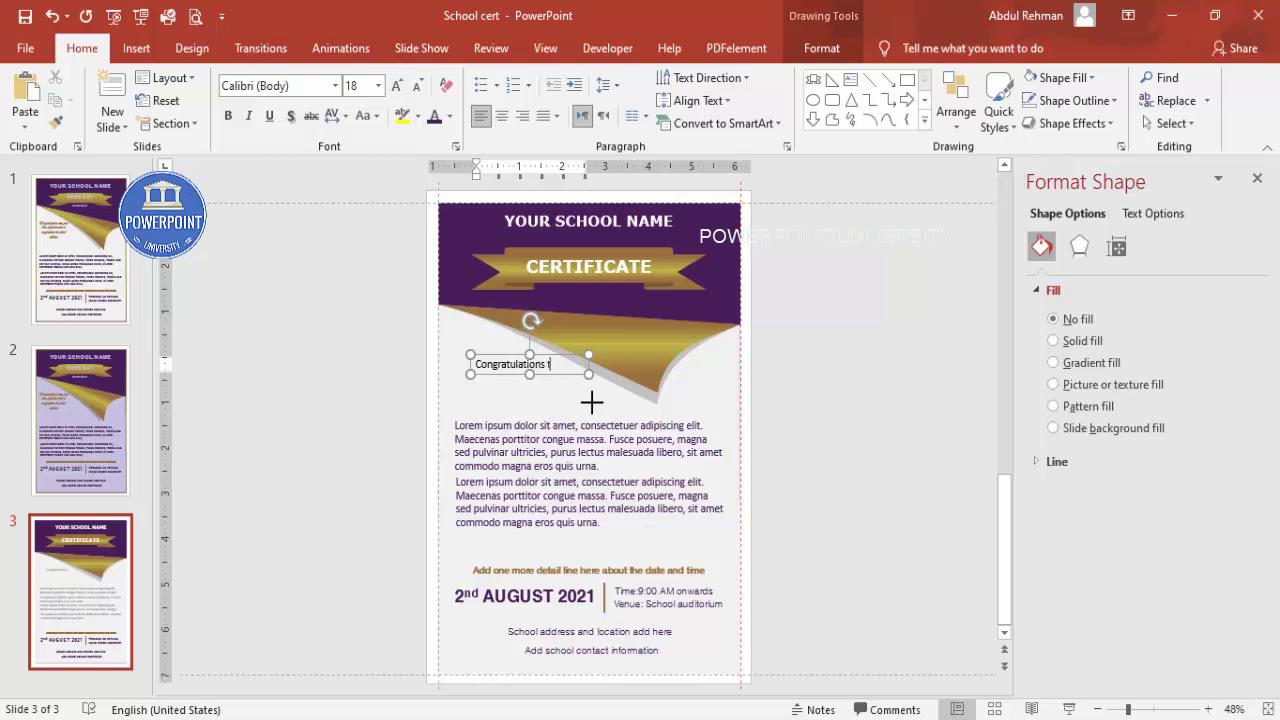
pyautogui.write('ext to be added here')
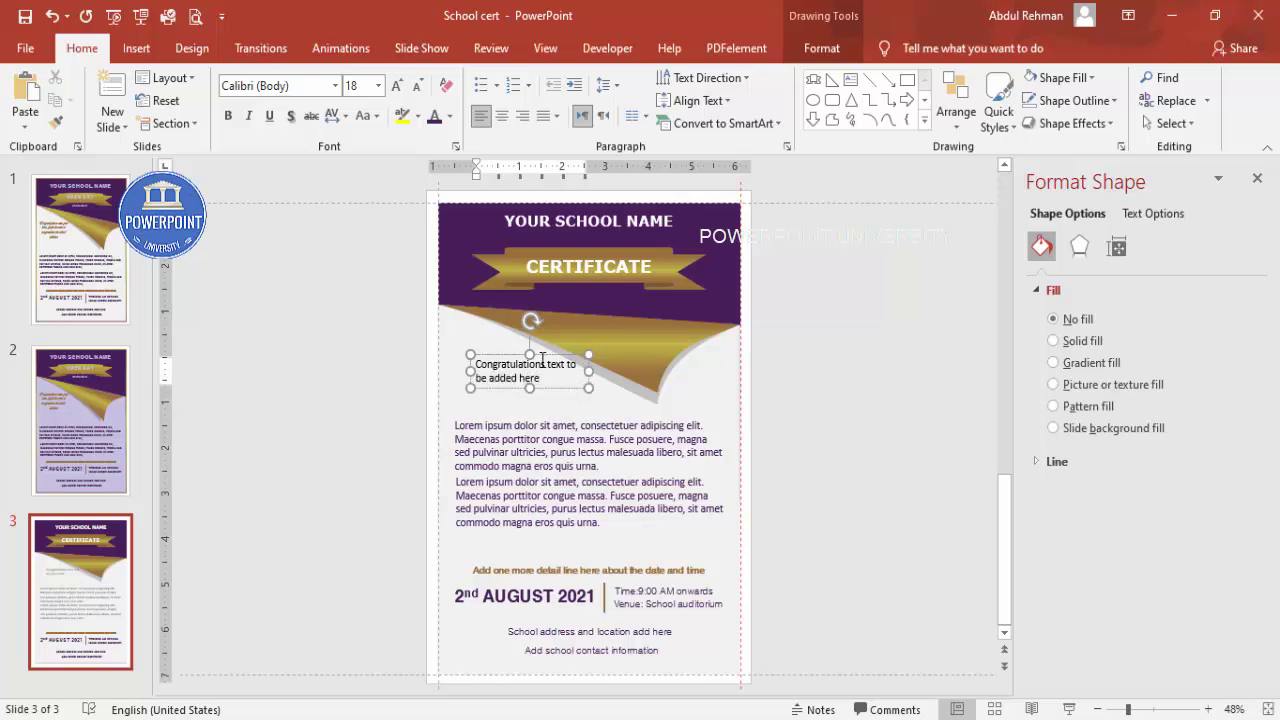
pyautogui.press('Escape')
# Set the congratulations text to Hand Of Sean in light gold and shift it left.
pyautogui.click(303, 88)
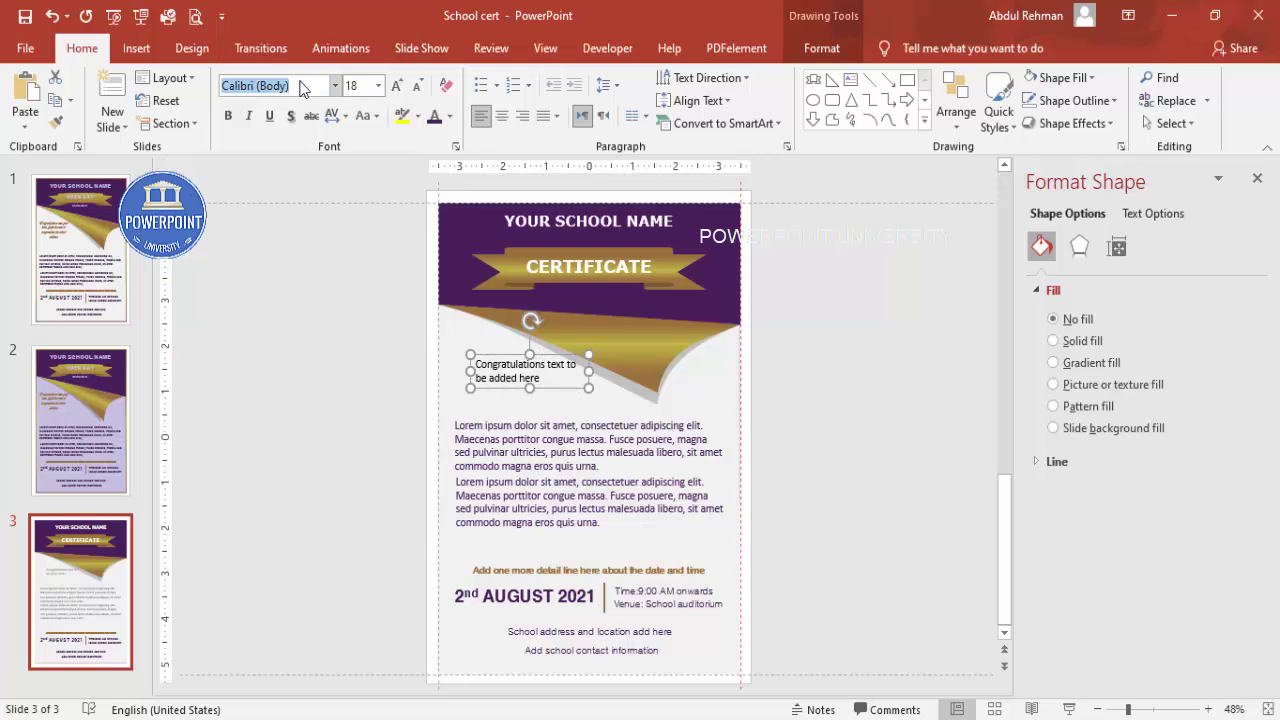
pyautogui.write('Hand Of Sean')
pyautogui.press('Return')
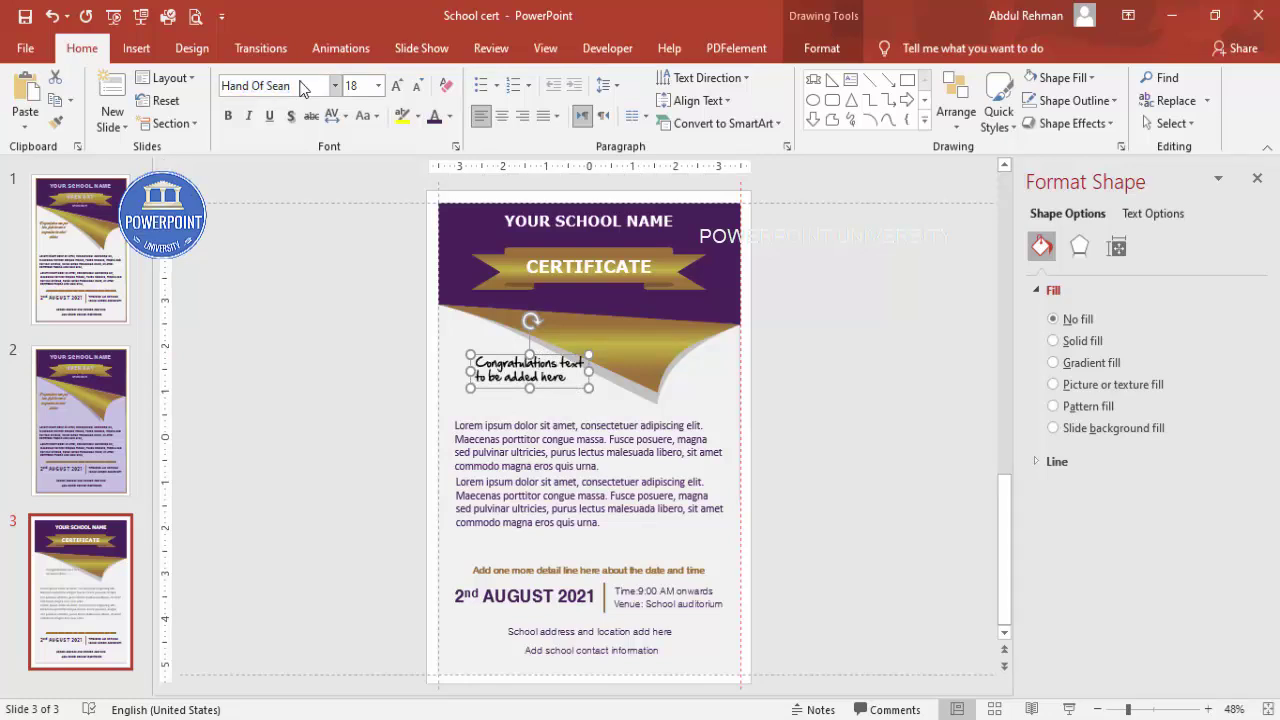
pyautogui.click(450, 117)
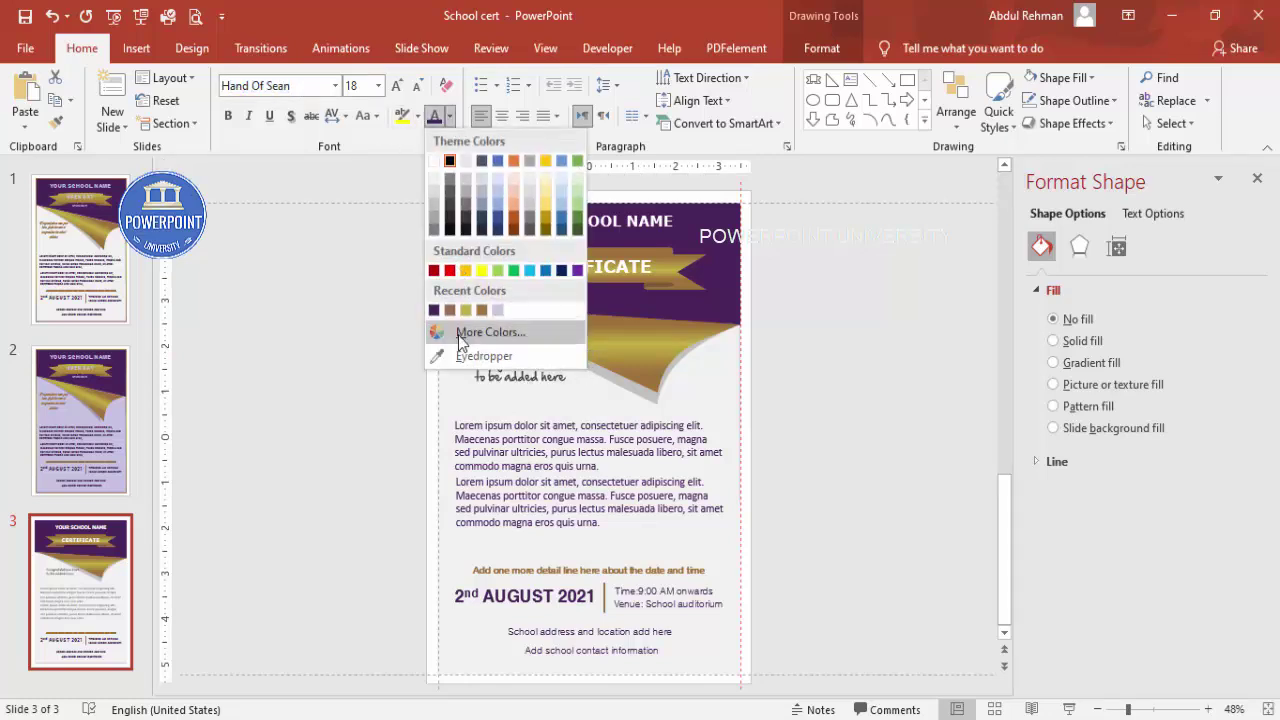
pyautogui.click(466, 304)
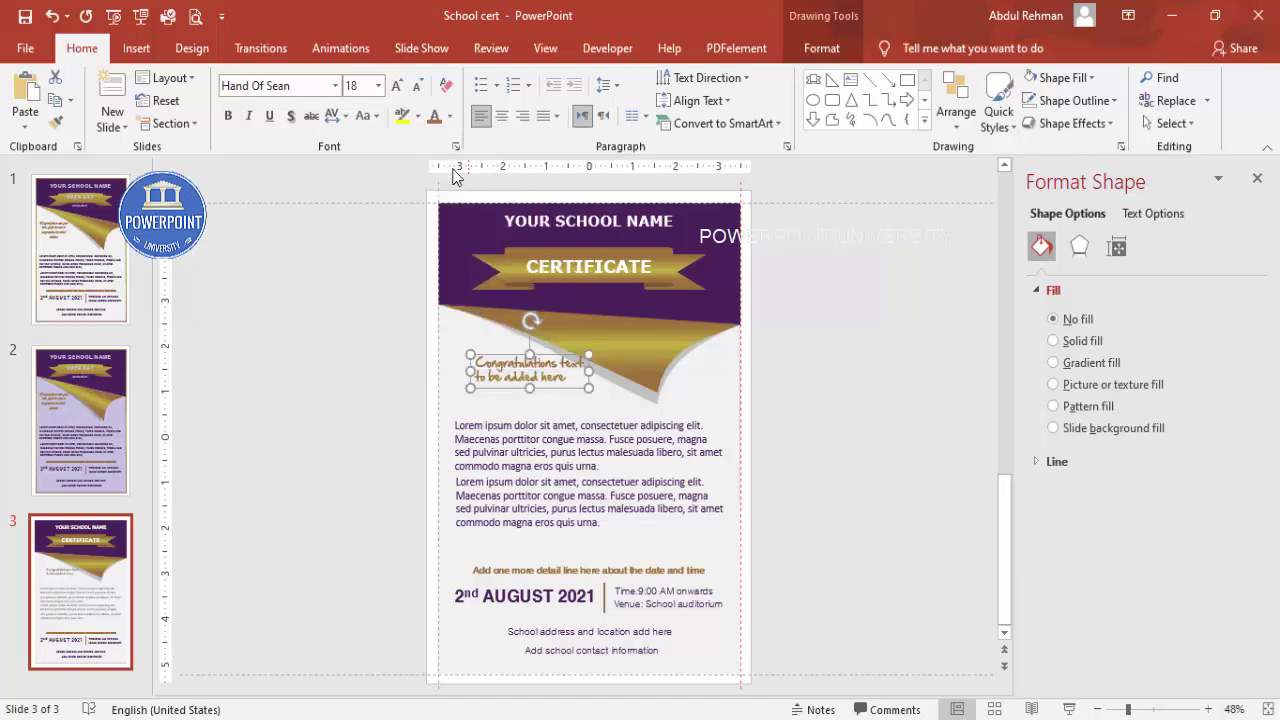
pyautogui.click(450, 117)
pyautogui.click(467, 311)
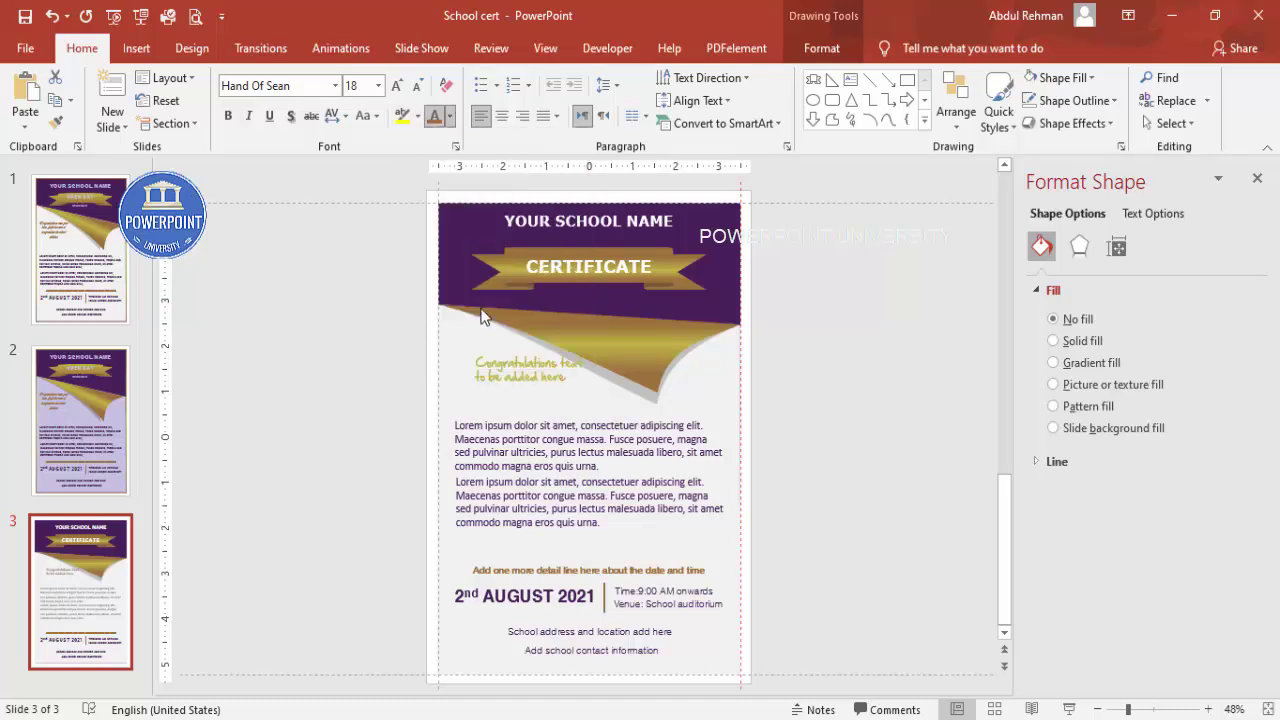
pyautogui.moveTo(551, 355); pyautogui.dragTo(530, 351)
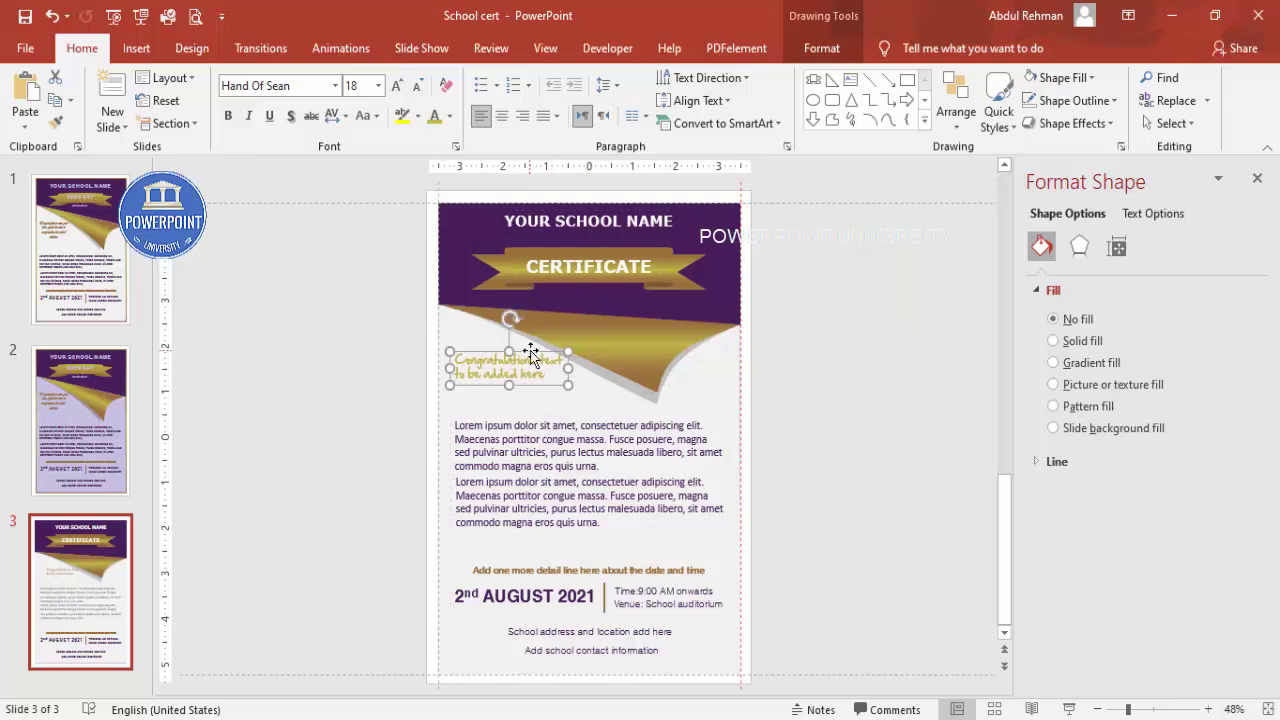
pyautogui.click(815, 345)
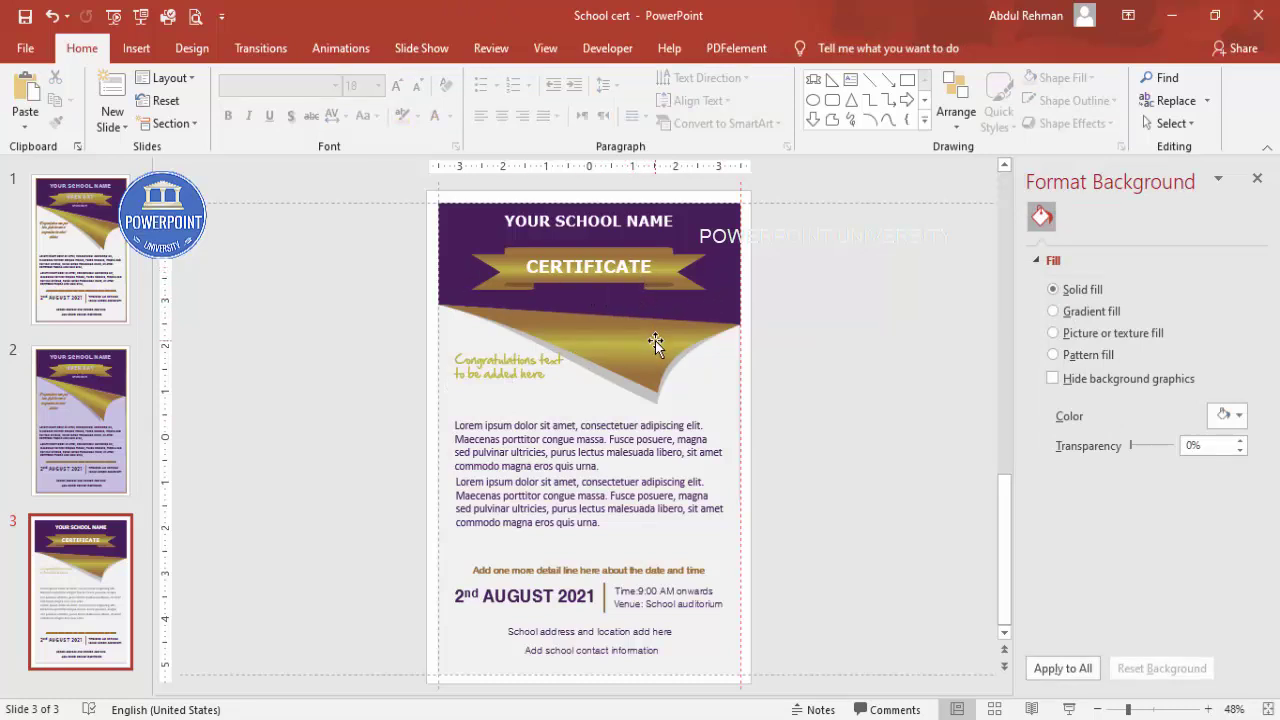
# Choose File > Export > Create PDF/XPS Document to publish the certificate as PDF.
pyautogui.click(38, 49)
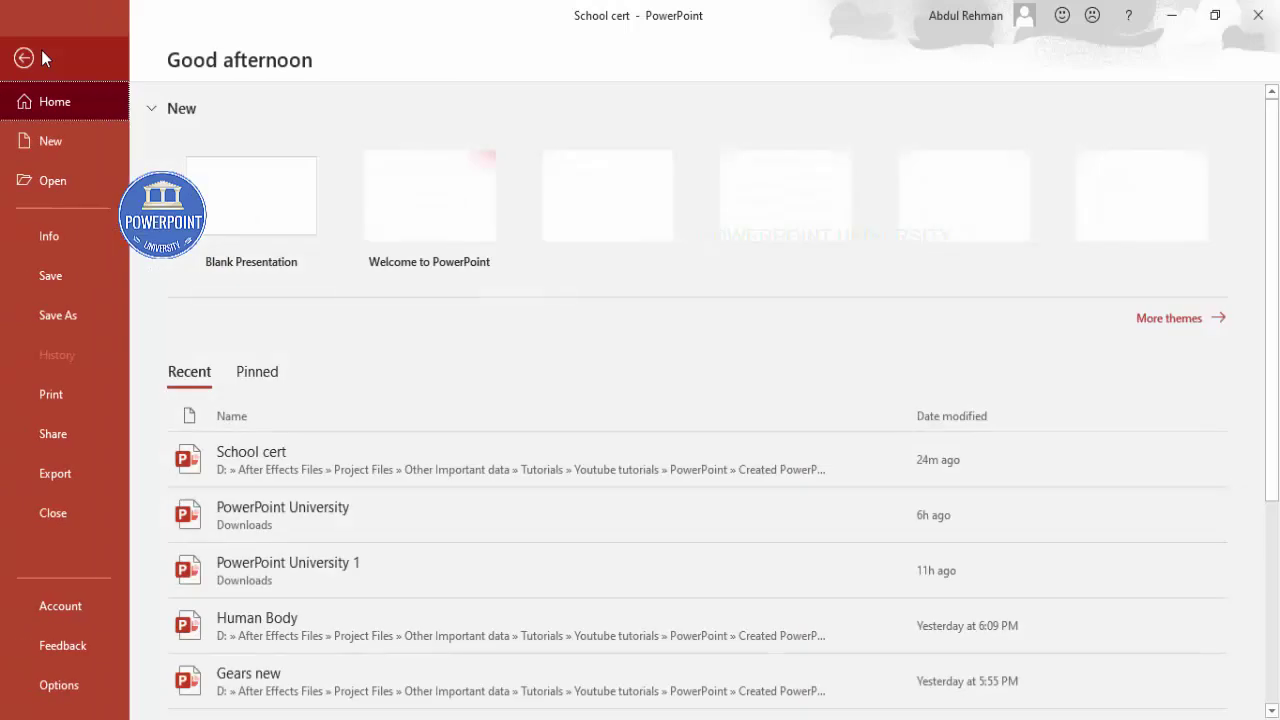
pyautogui.click(70, 469)
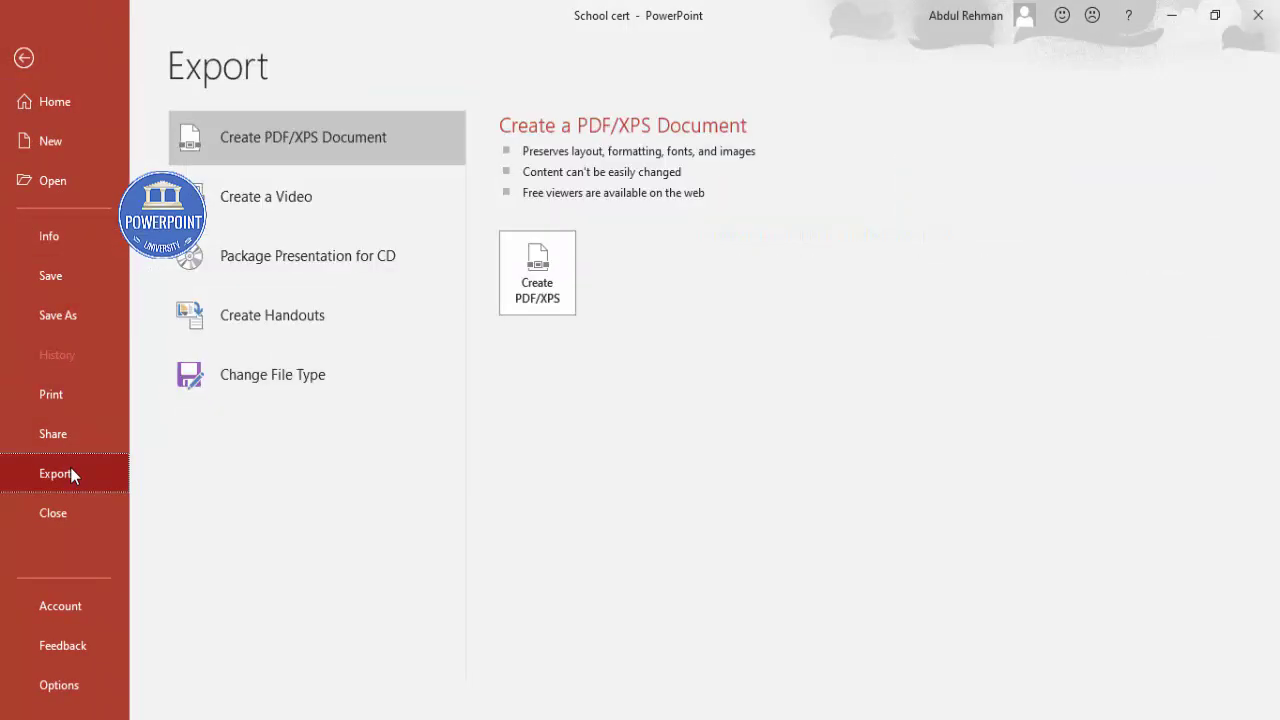
pyautogui.click(559, 283)
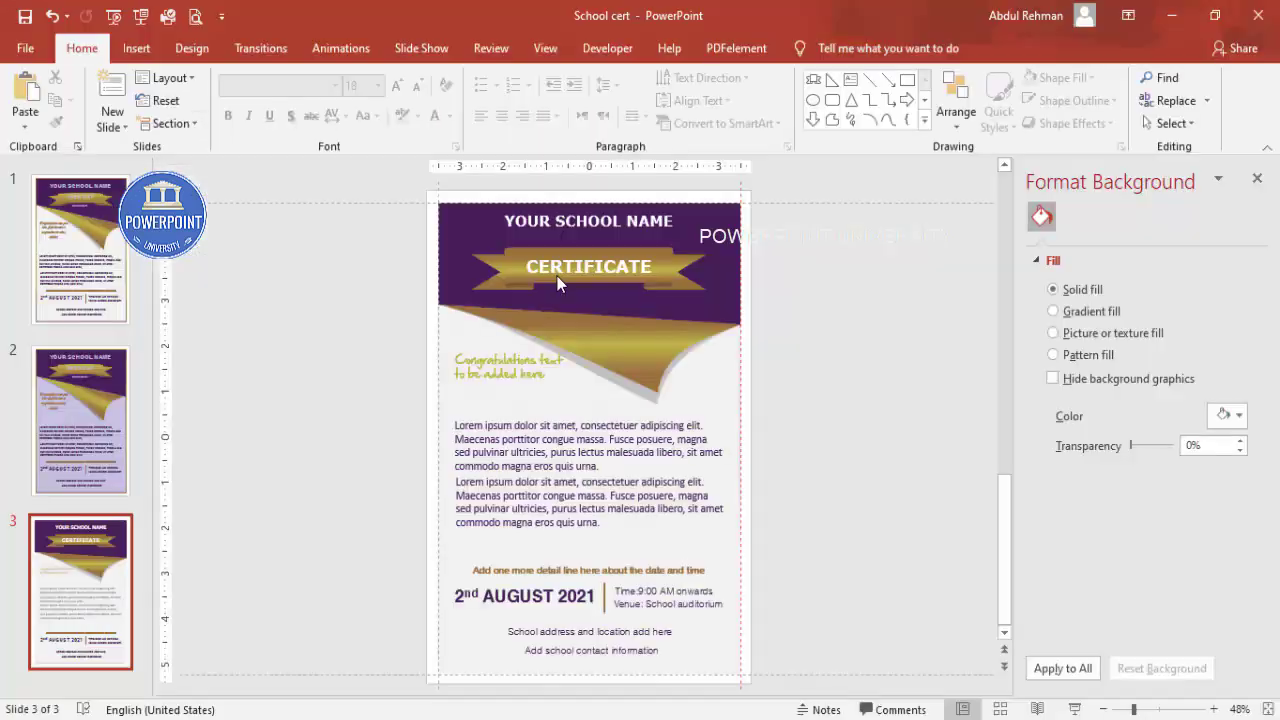